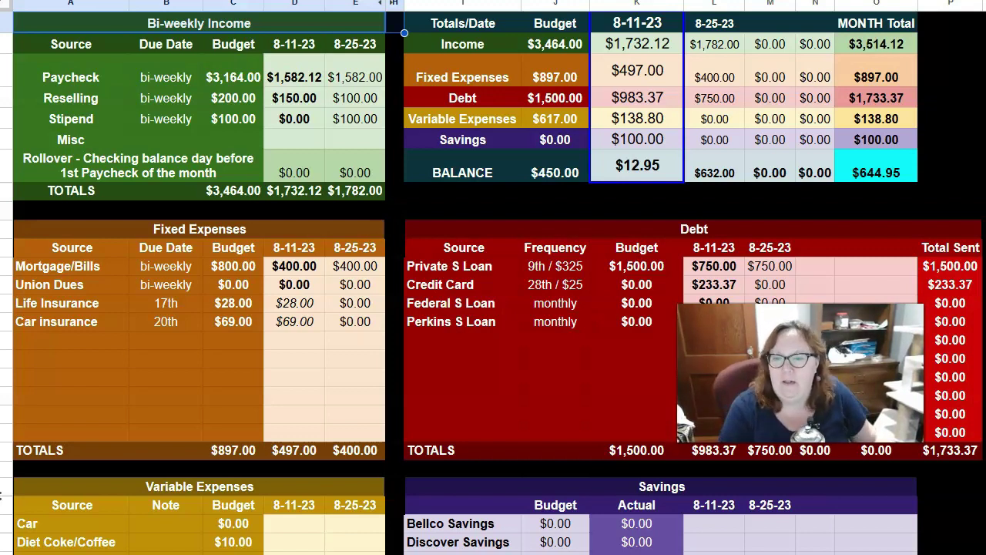
Change the last Variable Expenses (Cash) entry's date to 8/14/23
{"action": "left_click", "coordinate": [555, 337]}
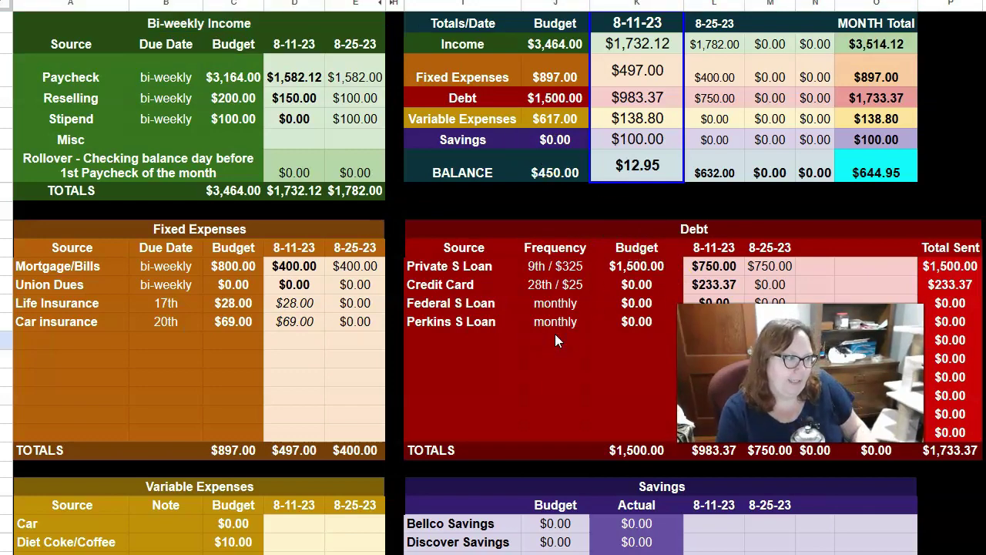
{"action": "scroll", "coordinate": [555, 334], "scroll_direction": "right", "scroll_amount": 10}
{"action": "scroll", "coordinate": [557, 340], "scroll_direction": "right", "scroll_amount": 3}
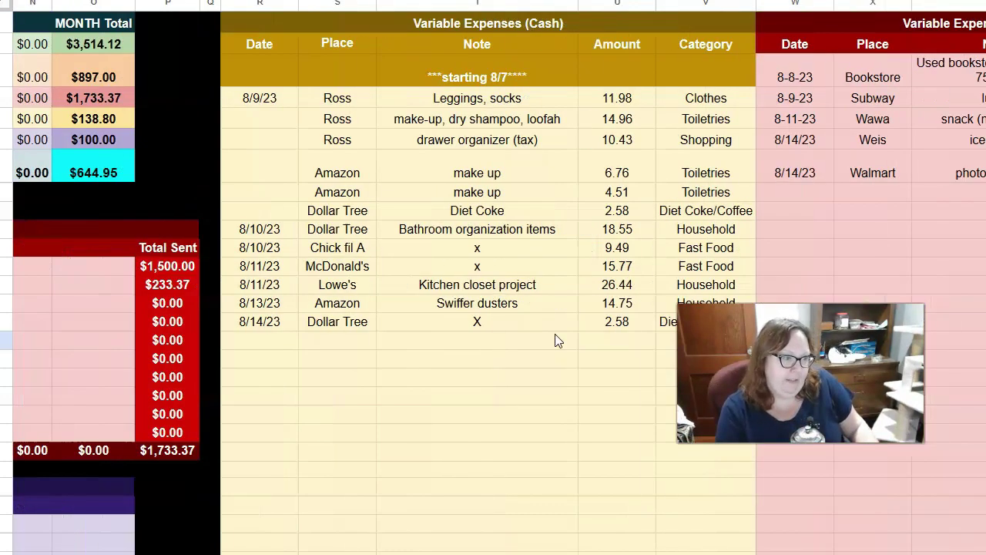
{"action": "scroll", "coordinate": [558, 341], "scroll_direction": "right", "scroll_amount": 3}
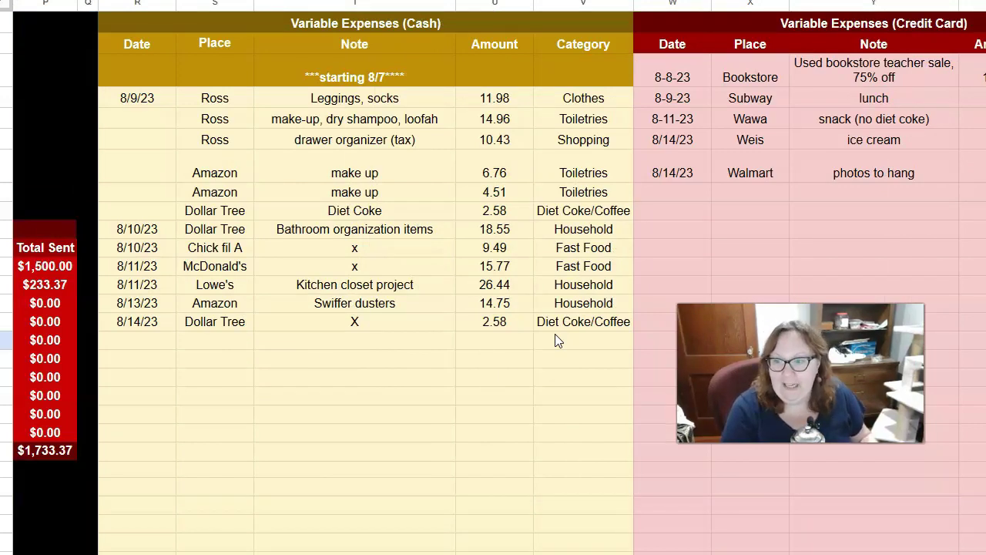
{"action": "key", "text": "Left"}
{"action": "key", "text": "Left"}
{"action": "key", "text": "Left"}
{"action": "key", "text": "Left"}
{"action": "key", "text": "Left"}
{"action": "key", "text": "Left"}
{"action": "key", "text": "Left"}
{"action": "key", "text": "Left"}
{"action": "key", "text": "Left"}
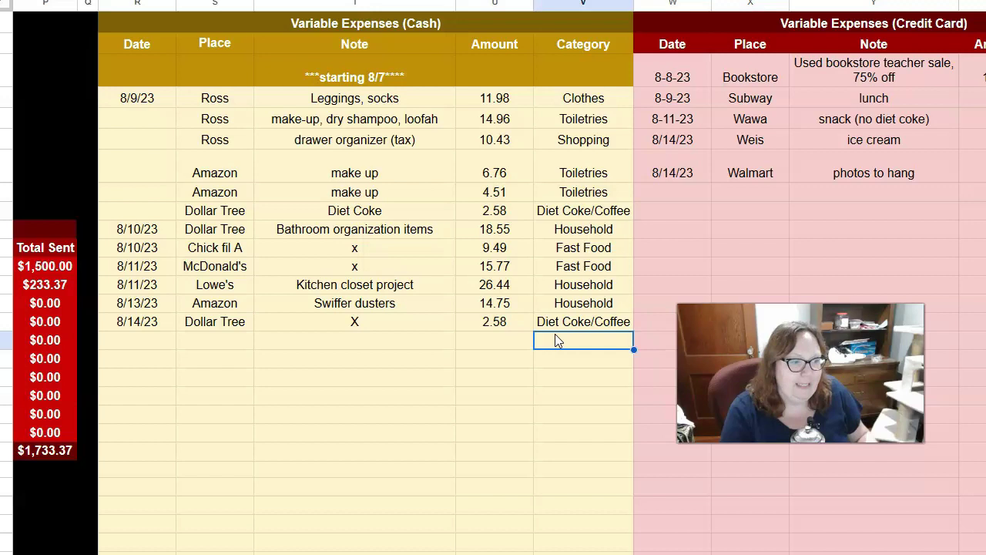
{"action": "key", "text": "Up"}
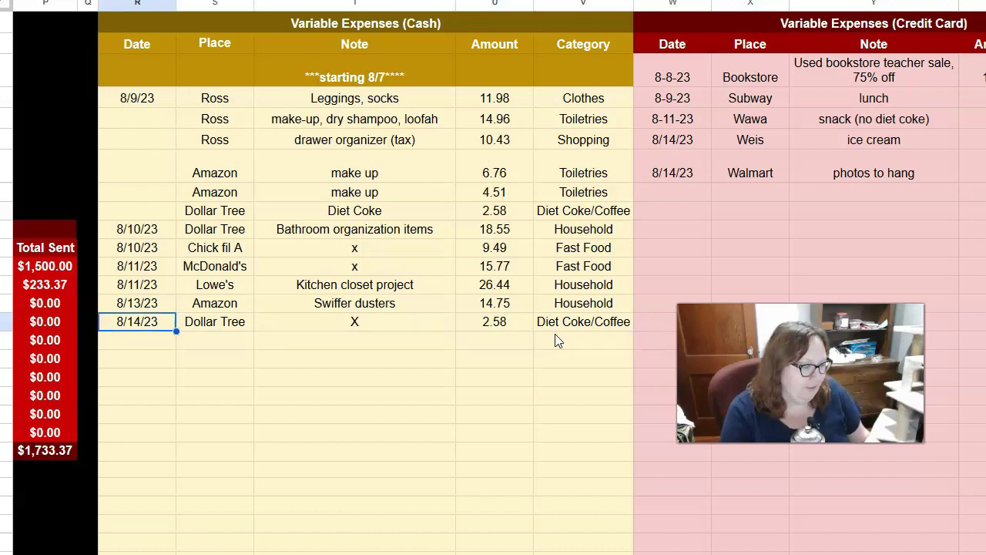
{"action": "type", "text": "5/15"}
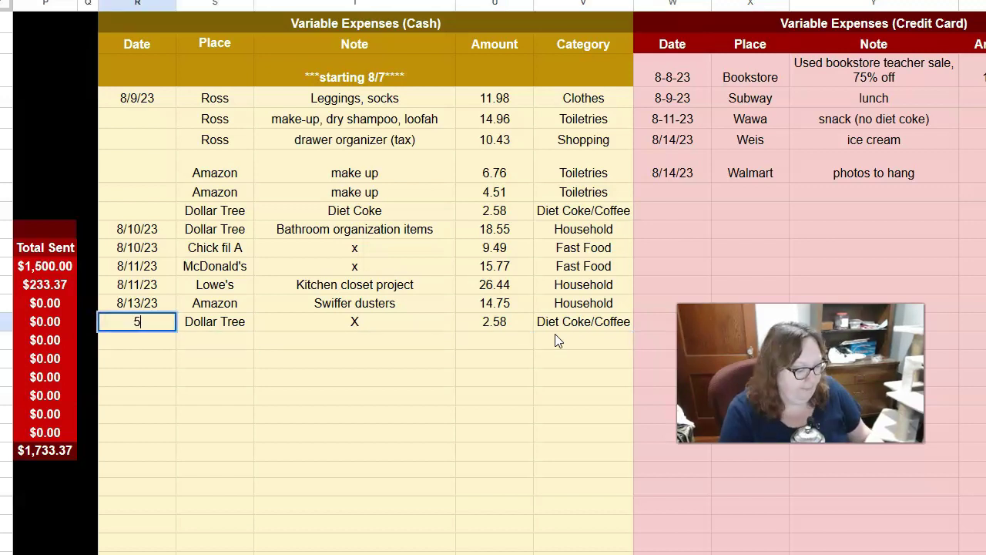
{"action": "key", "text": "BackSpace"}
{"action": "key", "text": "BackSpace"}
{"action": "key", "text": "BackSpace"}
{"action": "key", "text": "BackSpace"}
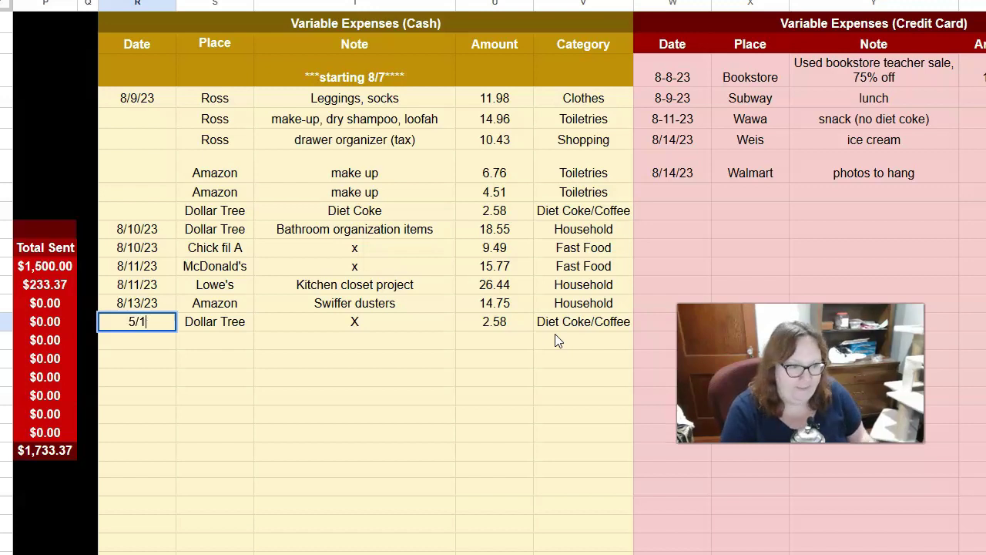
{"action": "type", "text": "8/14/23"}
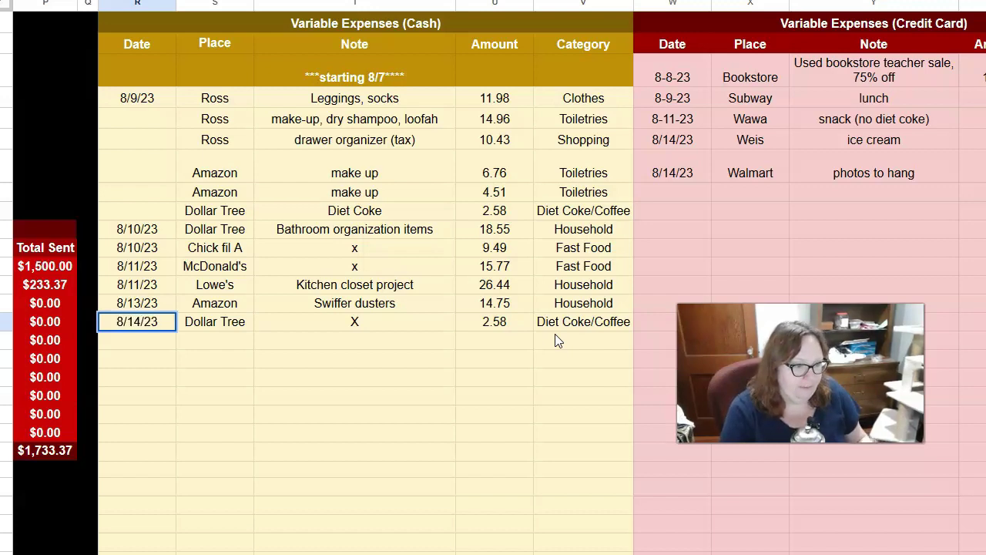
{"action": "key", "text": "Return"}
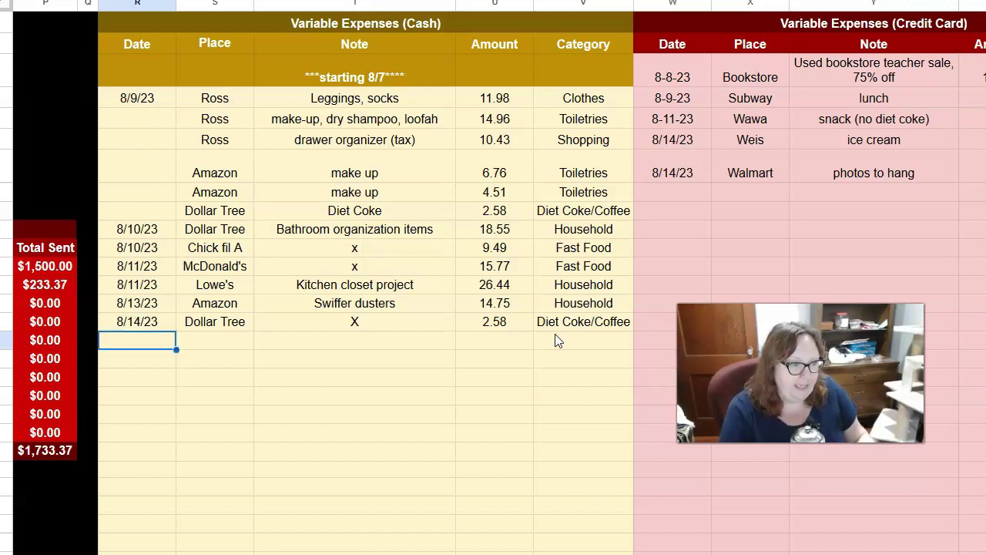
{"action": "key", "text": "Right"}
{"action": "key", "text": "Down"}
{"action": "key", "text": "Down"}
{"action": "key", "text": "Down"}
{"action": "key", "text": "Down"}
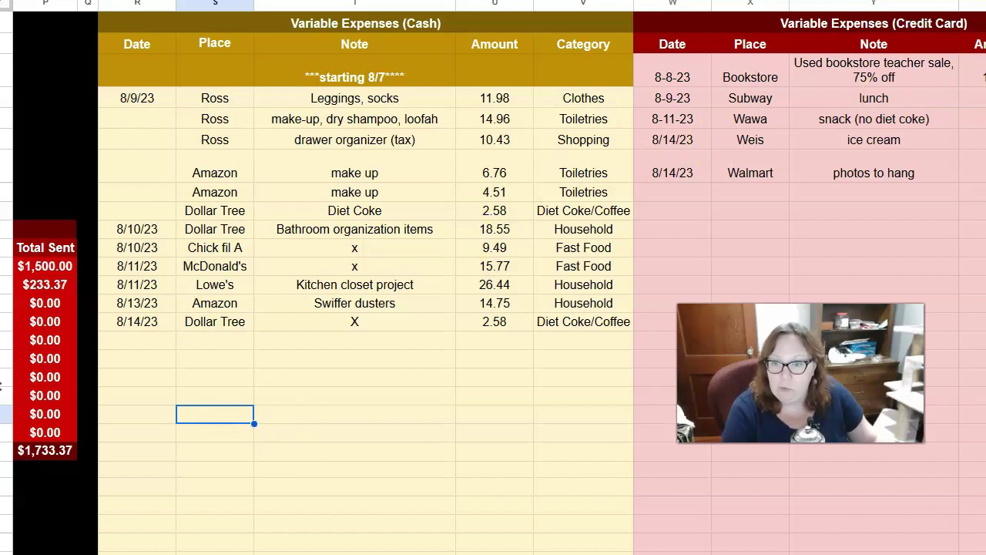
Start a credit card log row dated 8/15/23, place Walmart, note dress
{"action": "left_click", "coordinate": [672, 198]}
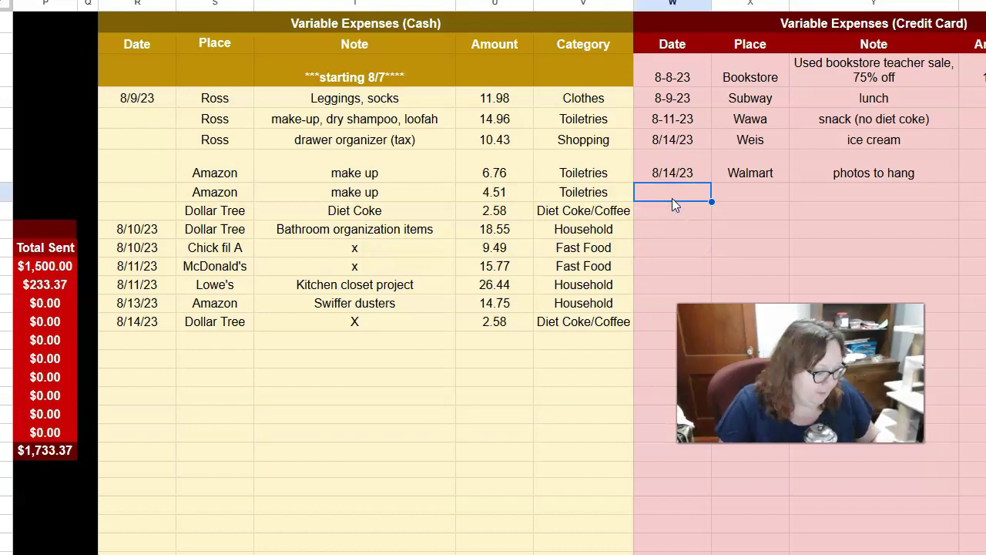
{"action": "type", "text": "8/15/23"}
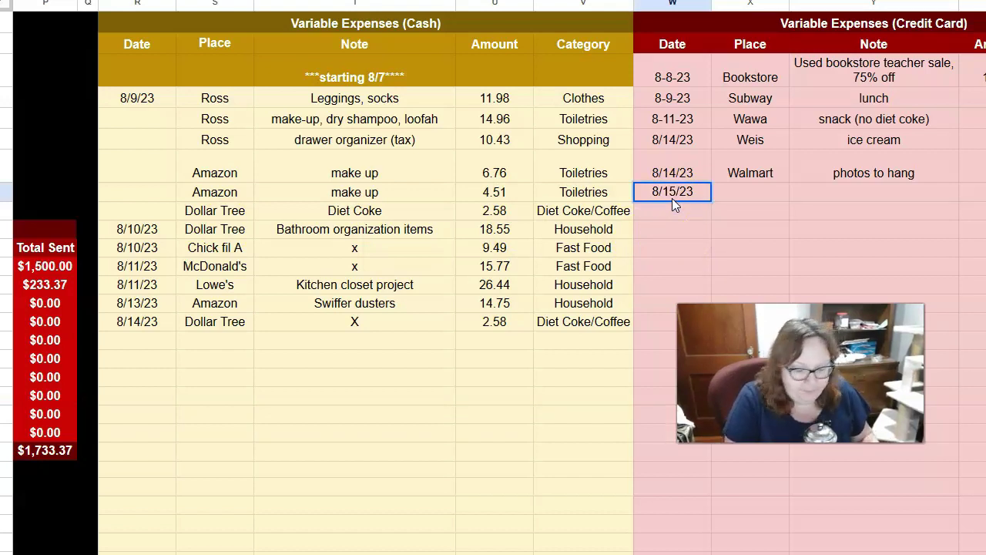
{"action": "key", "text": "Tab"}
{"action": "type", "text": "Walmart"}
{"action": "key", "text": "Tab"}
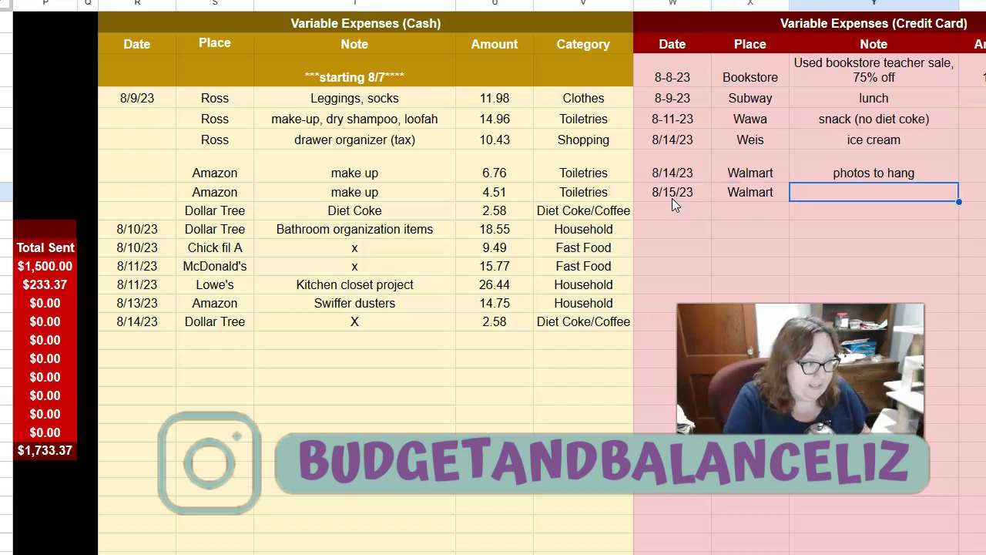
{"action": "type", "text": "dress"}
{"action": "key", "text": "Tab"}
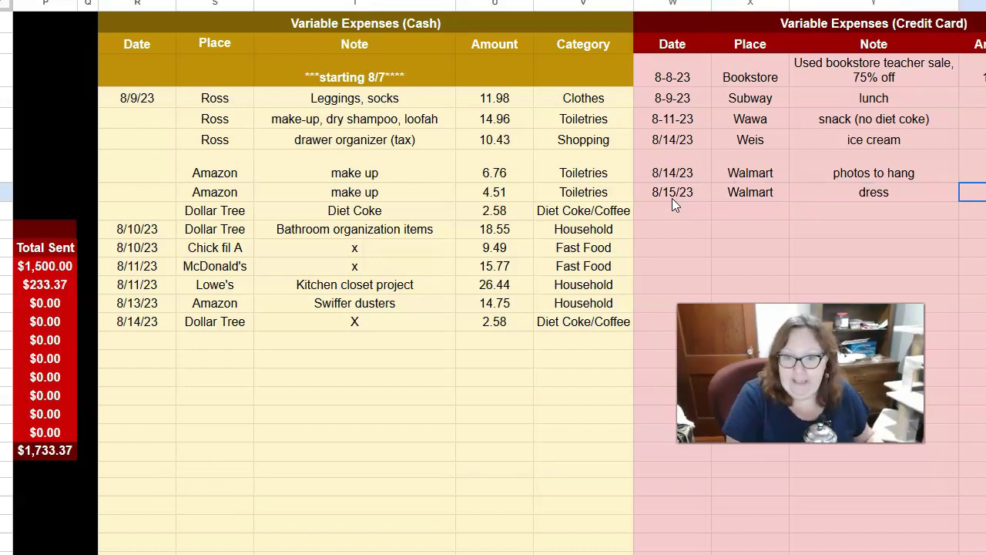
Enter -27.98 as the amount for the Walmart dress entry
{"action": "key", "text": "Return"}
{"action": "key", "text": "Right"}
{"action": "key", "text": "Right"}
{"action": "key", "text": "Right"}
{"action": "key", "text": "Right"}
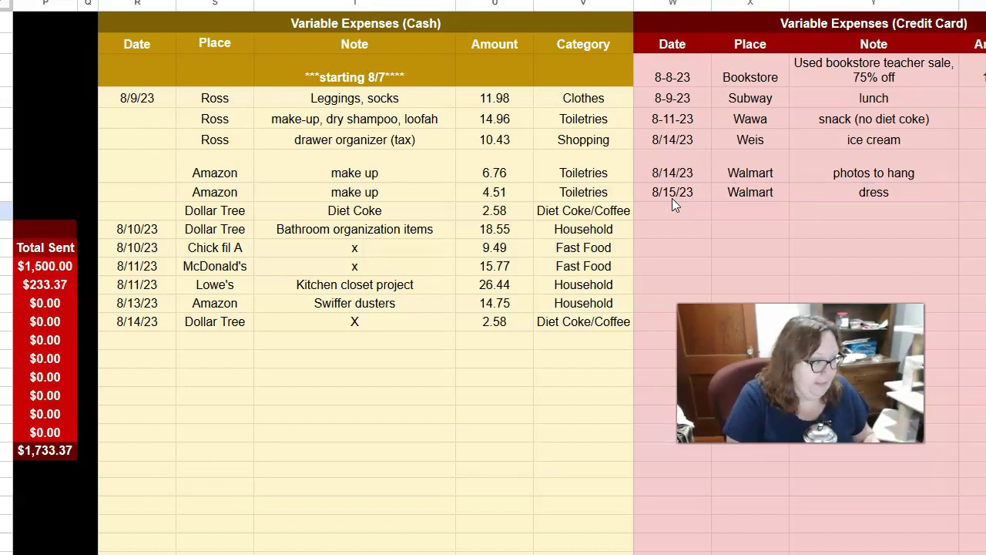
{"action": "key", "text": "Left"}
{"action": "key", "text": "Left"}
{"action": "key", "text": "Left"}
{"action": "key", "text": "Left"}
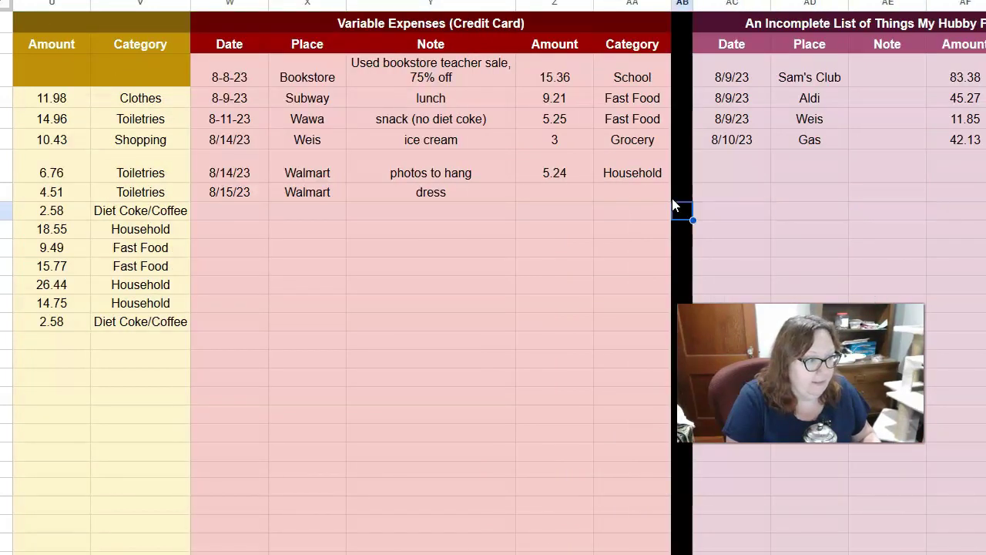
{"action": "key", "text": "Up"}
{"action": "type", "text": "-"}
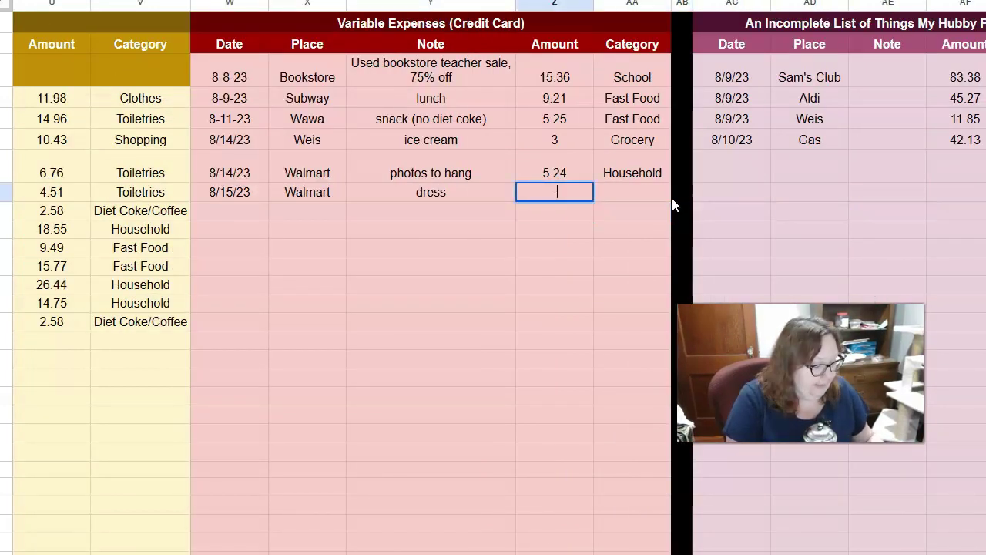
{"action": "type", "text": "27.98"}
{"action": "key", "text": "Return"}
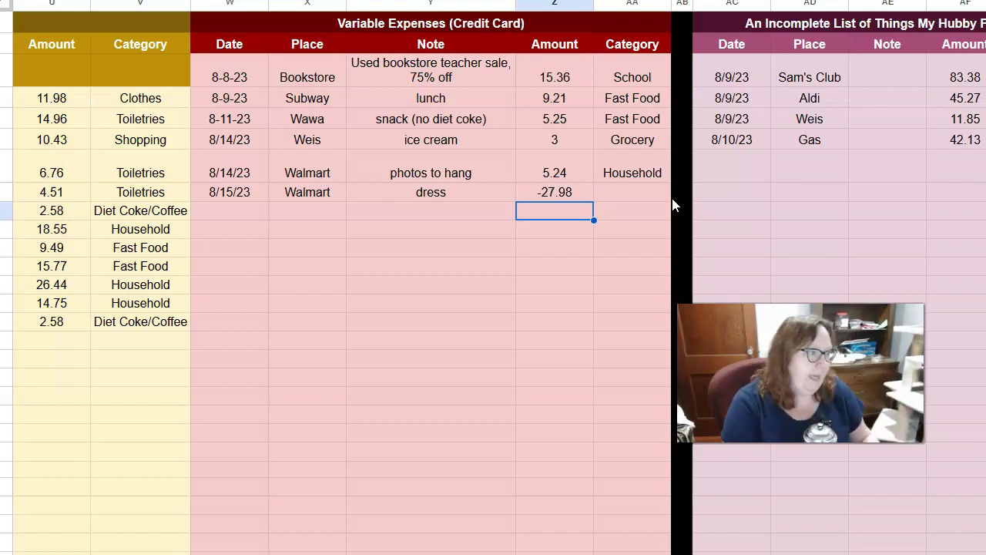
{"action": "key", "text": "Right"}
{"action": "key", "text": "Right"}
{"action": "key", "text": "Right"}
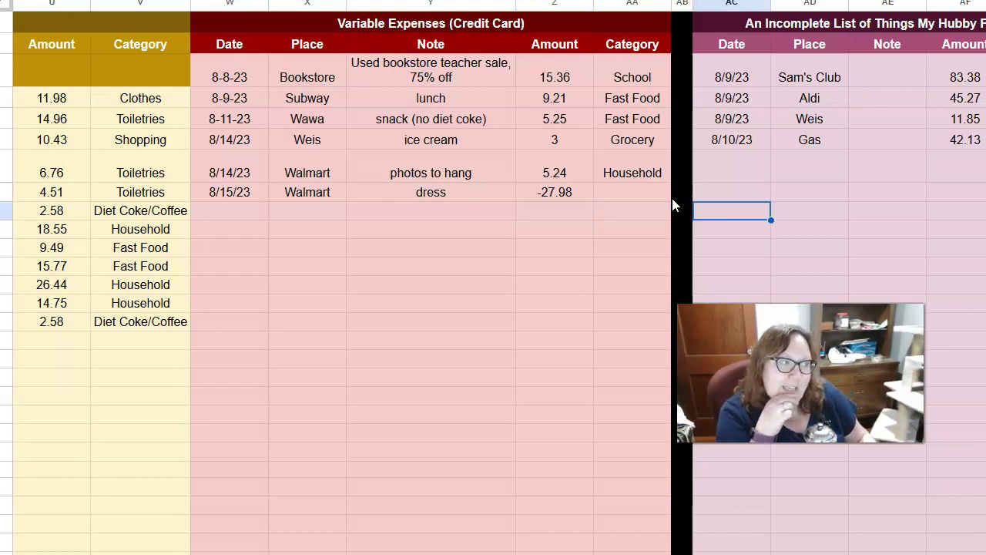
Add a Hubby Paid For row: Lidl and Weis, note Approximately, amount 125.00
{"action": "key", "text": "Right"}
{"action": "key", "text": "Right"}
{"action": "key", "text": "Right"}
{"action": "key", "text": "Right"}
{"action": "key", "text": "Right"}
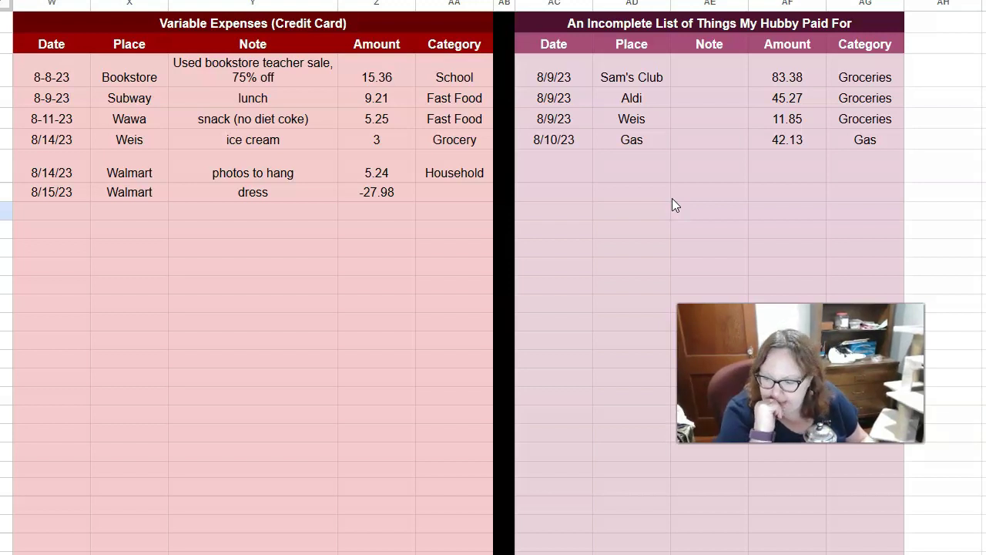
{"action": "key", "text": "ctrl+Right"}
{"action": "key", "text": "Left"}
{"action": "key", "text": "Left"}
{"action": "key", "text": "Left"}
{"action": "key", "text": "Left"}
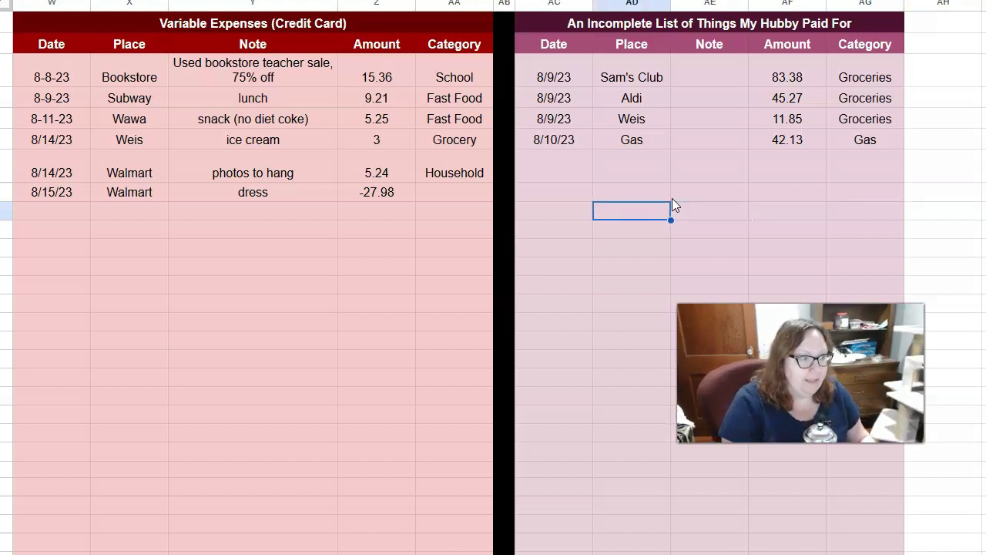
{"action": "key", "text": "Up"}
{"action": "type", "text": "Li"}
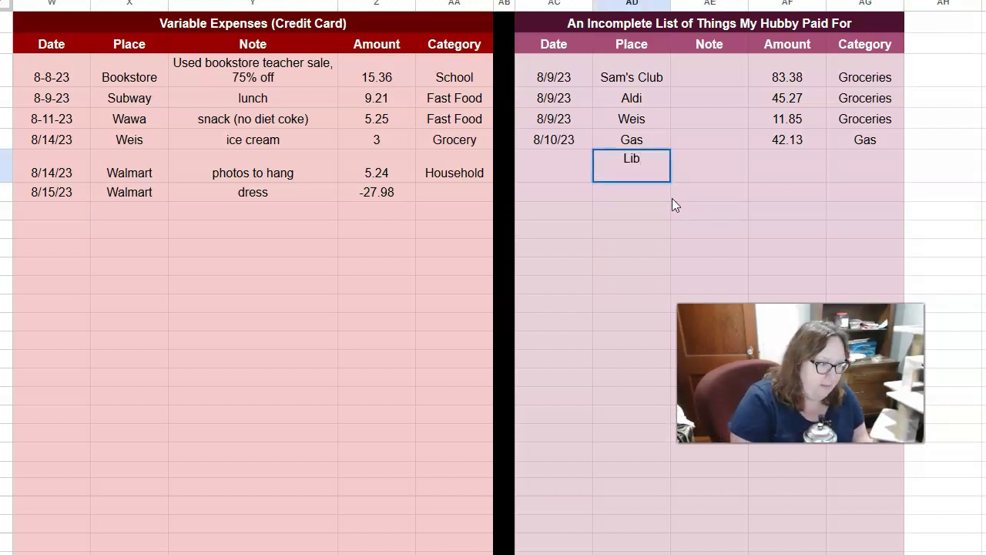
{"action": "type", "text": "dl and Wei"}
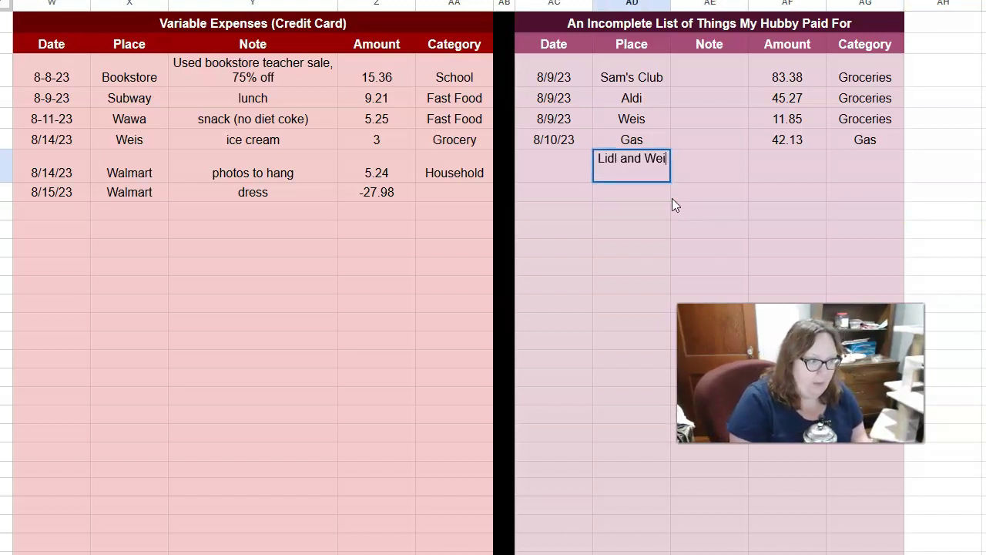
{"action": "type", "text": "s"}
{"action": "key", "text": "Tab"}
{"action": "type", "text": "A"}
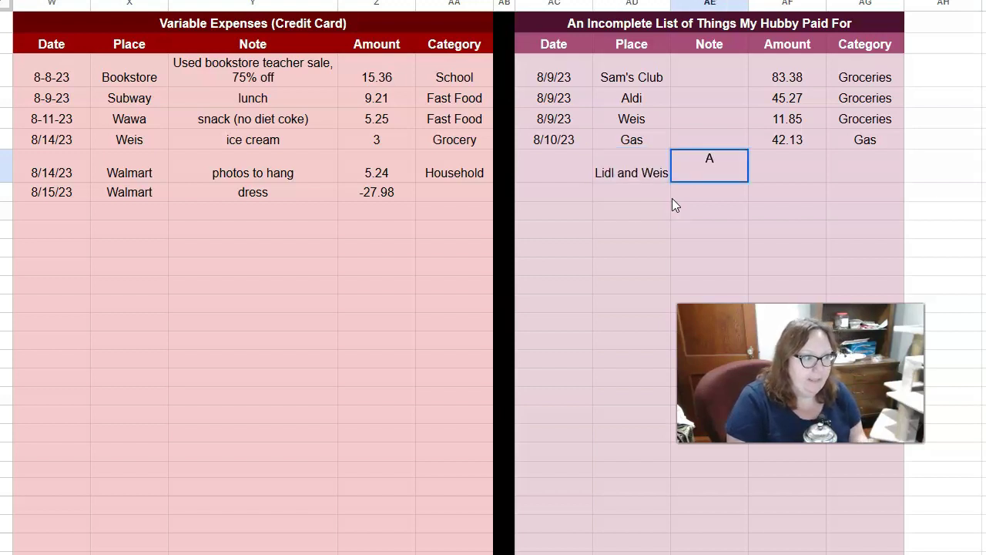
{"action": "type", "text": "ppro"}
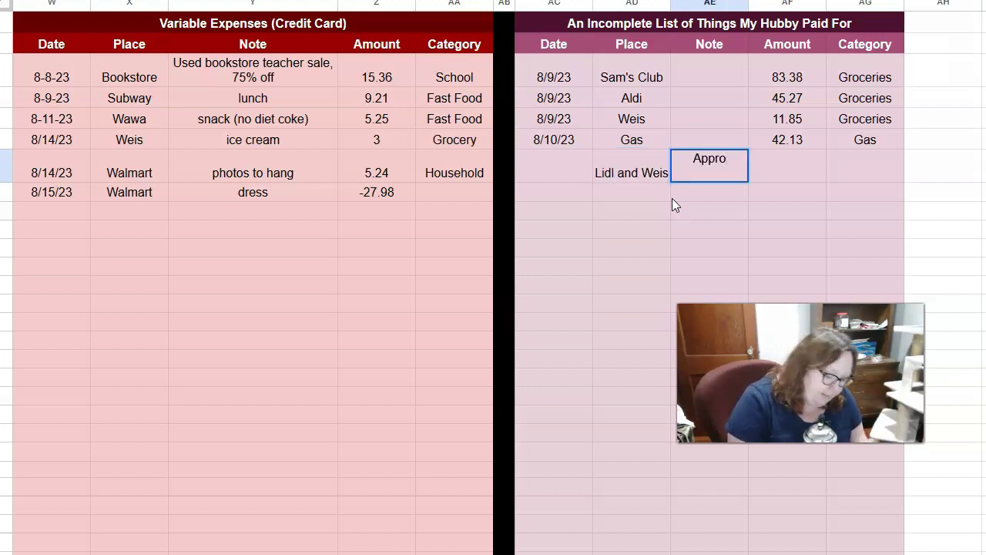
{"action": "type", "text": "ximately"}
{"action": "key", "text": "Tab"}
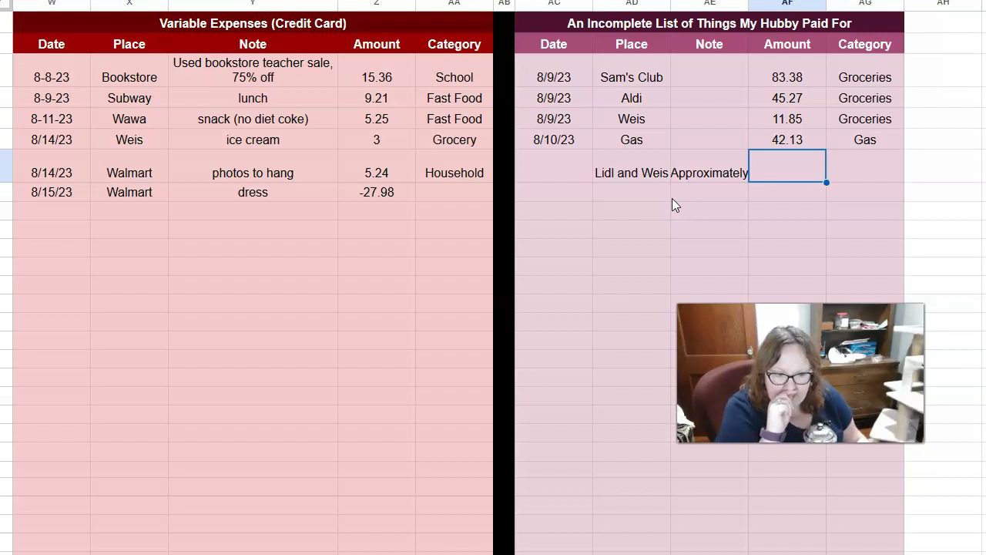
{"action": "type", "text": "125.00"}
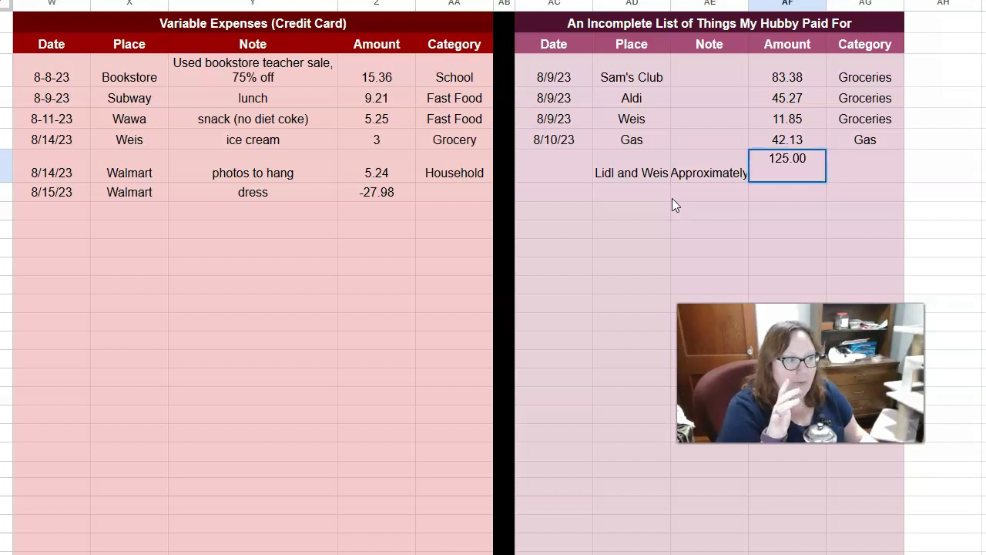
{"action": "key", "text": "Tab"}
Copy Groceries from the Weis row into the category and type date 8/14/23
{"action": "key", "text": "Up"}
{"action": "key", "text": "Up"}
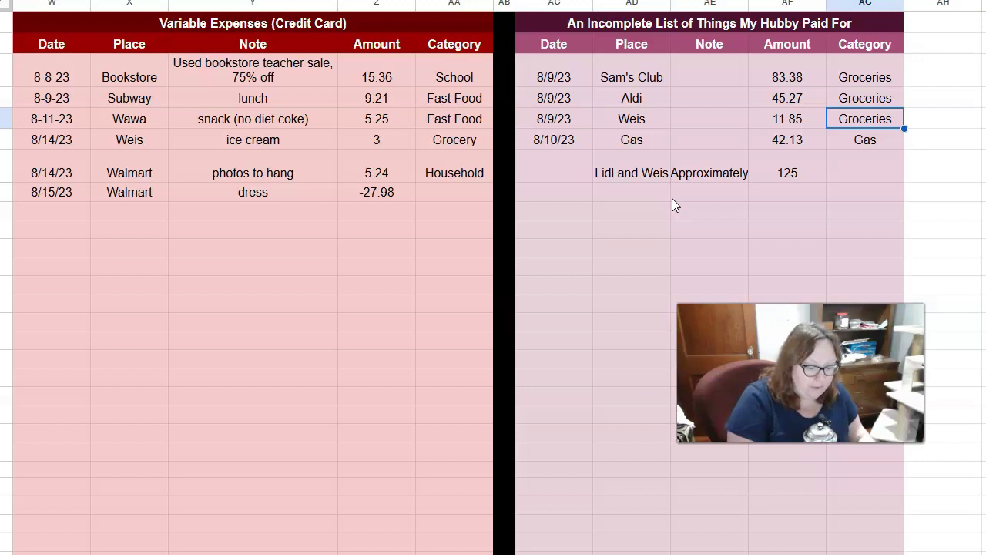
{"action": "key", "text": "ctrl+c"}
{"action": "key", "text": "Down"}
{"action": "key", "text": "Down"}
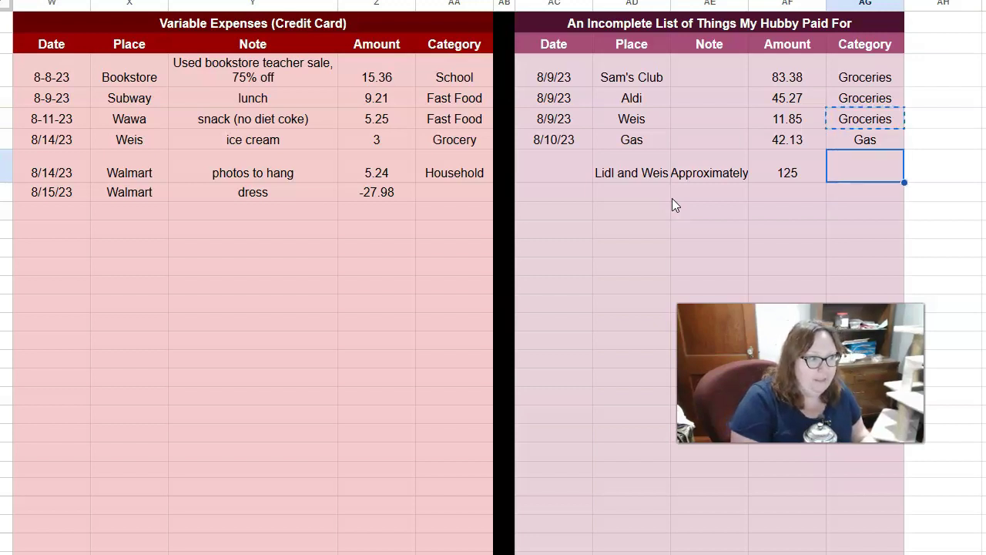
{"action": "key", "text": "ctrl+v"}
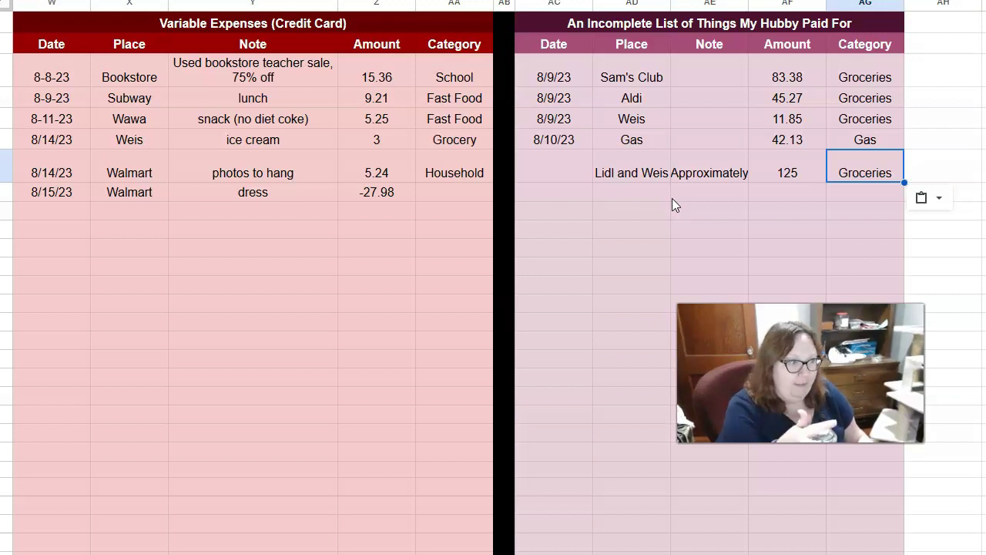
{"action": "key", "text": "Left"}
{"action": "key", "text": "Left"}
{"action": "key", "text": "Left"}
{"action": "key", "text": "Left"}
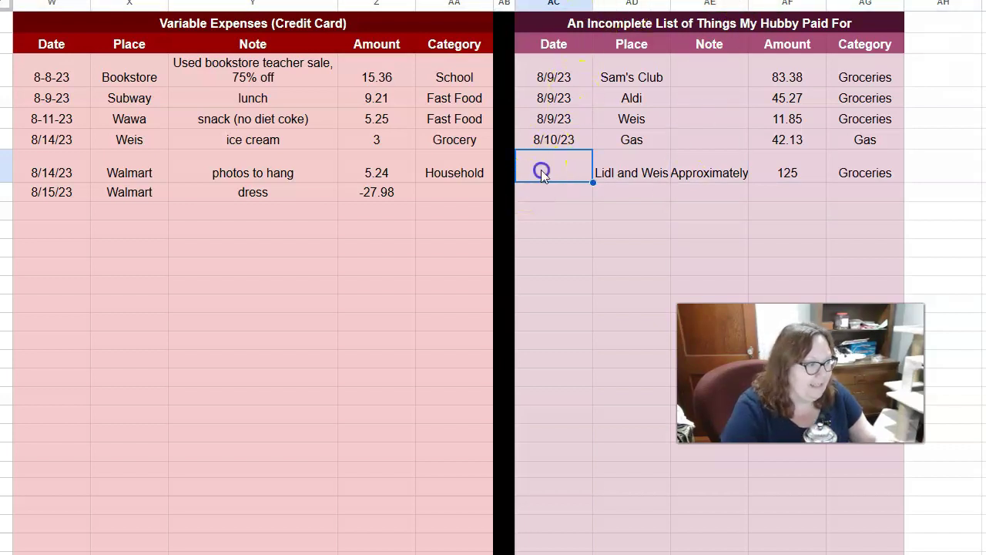
{"action": "type", "text": "8/"}
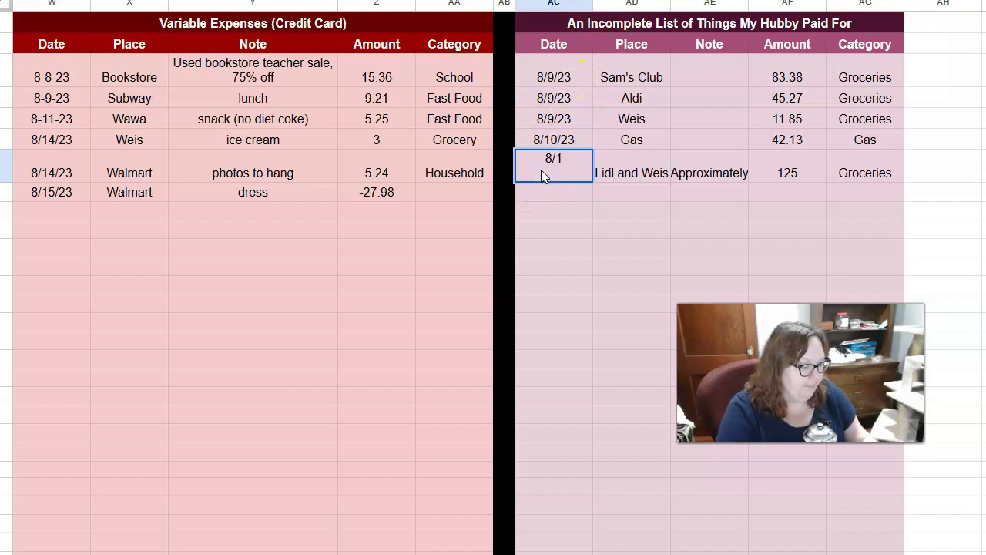
{"action": "type", "text": "14/23"}
Commit the 8/14/23 date and move left back toward the Totals summary
{"action": "key", "text": "Return"}
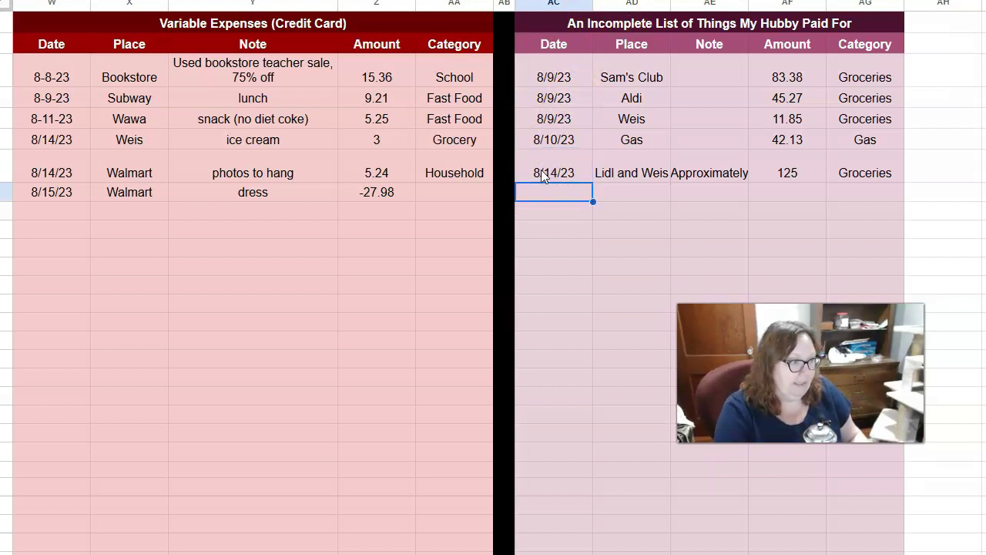
{"action": "key", "text": "Right"}
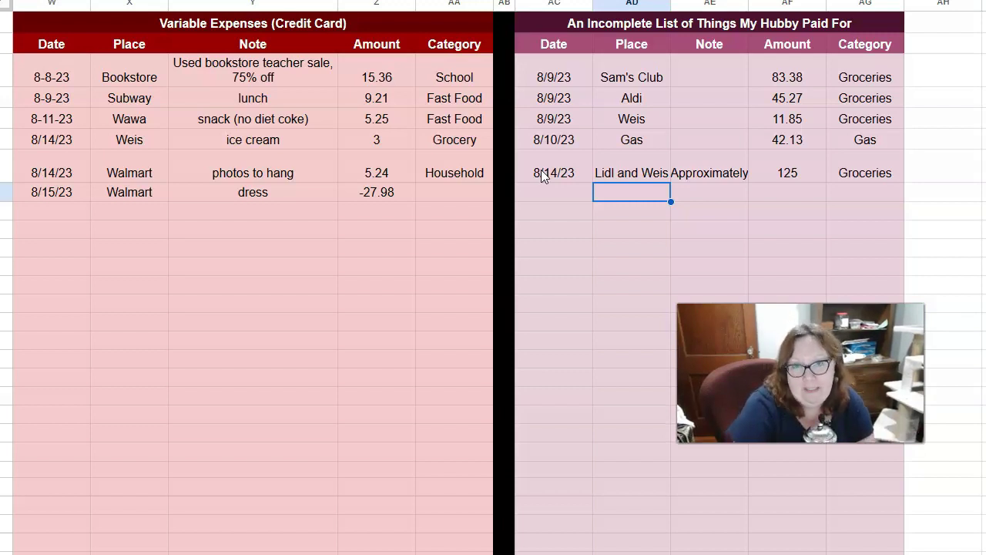
{"action": "key", "text": "Left"}
{"action": "key", "text": "Left"}
{"action": "key", "text": "Left"}
{"action": "key", "text": "Left"}
{"action": "key", "text": "Left"}
{"action": "key", "text": "Left"}
{"action": "key", "text": "Left"}
{"action": "key", "text": "Left"}
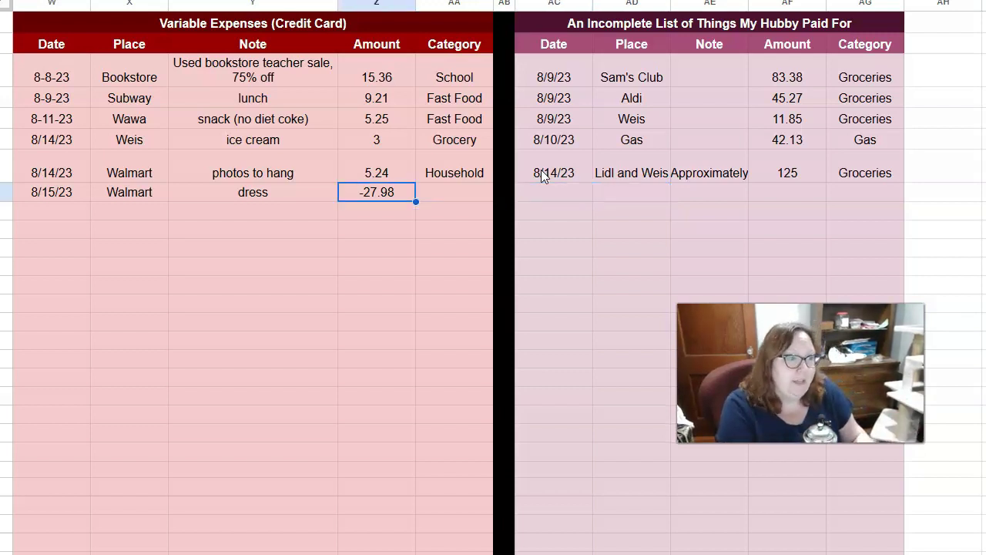
{"action": "key", "text": "Right"}
{"action": "key", "text": "Right"}
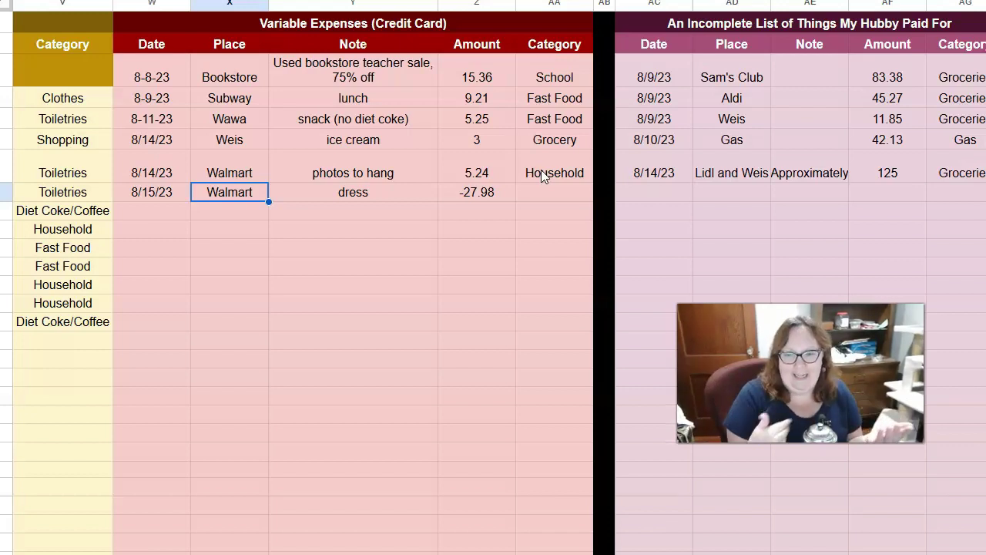
{"action": "key", "text": "Left"}
{"action": "key", "text": "Left"}
{"action": "key", "text": "Left"}
{"action": "key", "text": "Left"}
{"action": "key", "text": "Left"}
{"action": "key", "text": "Left"}
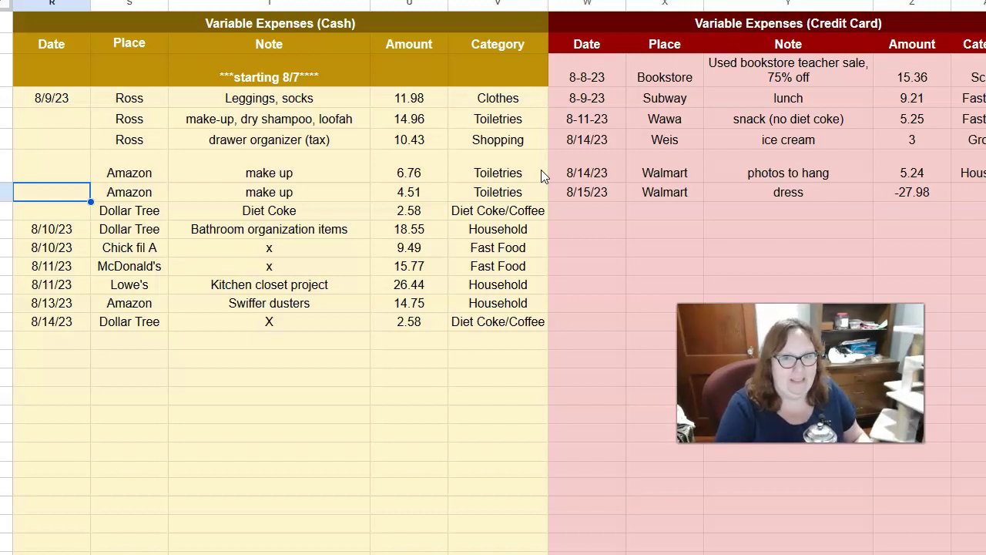
{"action": "key", "text": "Left"}
{"action": "key", "text": "Left"}
{"action": "key", "text": "Left"}
{"action": "key", "text": "Left"}
{"action": "key", "text": "Left"}
{"action": "key", "text": "Left"}
{"action": "key", "text": "Left"}
{"action": "key", "text": "Left"}
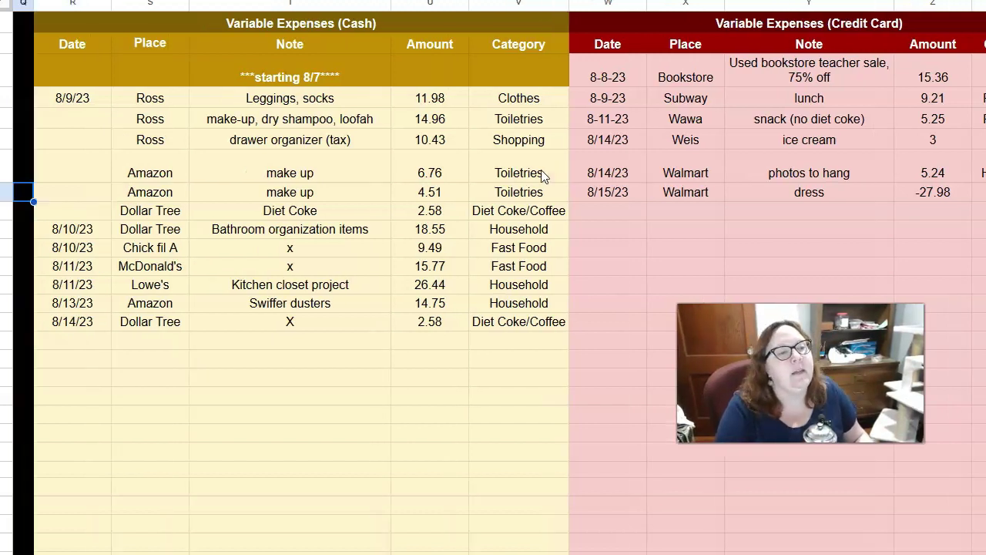
{"action": "key", "text": "Left"}
{"action": "key", "text": "Left"}
{"action": "key", "text": "Left"}
{"action": "key", "text": "Left"}
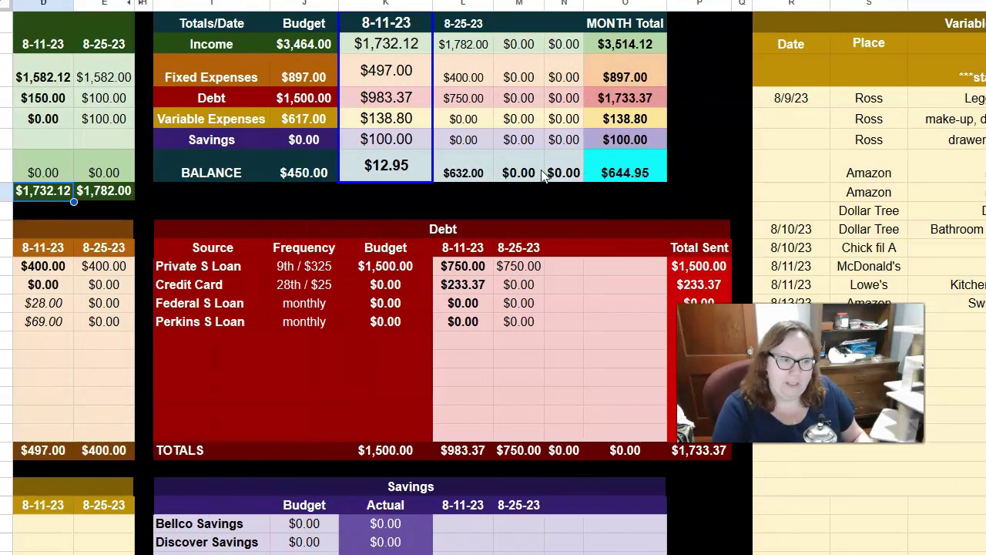
{"action": "key", "text": "Left"}
{"action": "key", "text": "Left"}
{"action": "key", "text": "Left"}
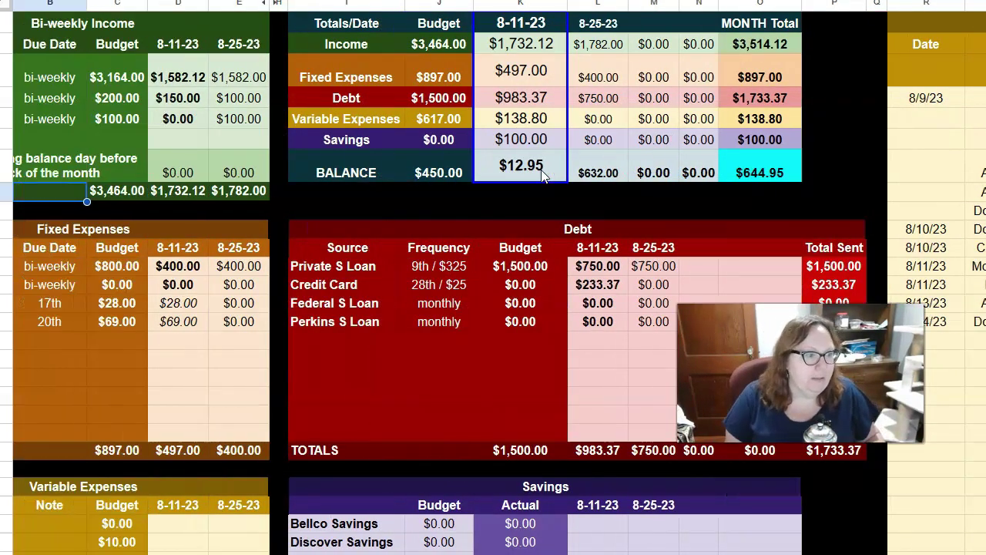
{"action": "key", "text": "Right"}
{"action": "key", "text": "Right"}
{"action": "key", "text": "Right"}
{"action": "key", "text": "Right"}
{"action": "key", "text": "Right"}
{"action": "key", "text": "Right"}
{"action": "key", "text": "Right"}
{"action": "key", "text": "Right"}
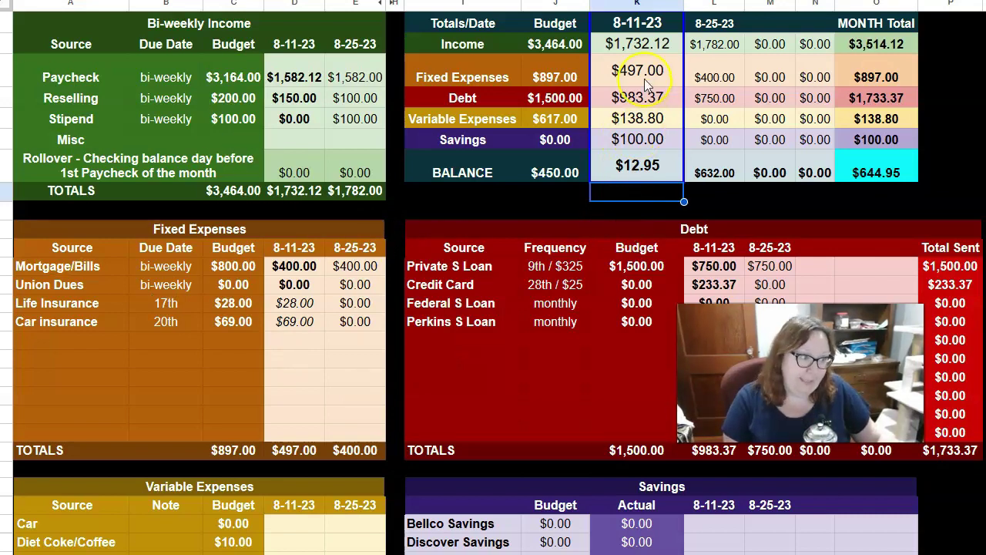
{"action": "left_click", "coordinate": [644, 51]}
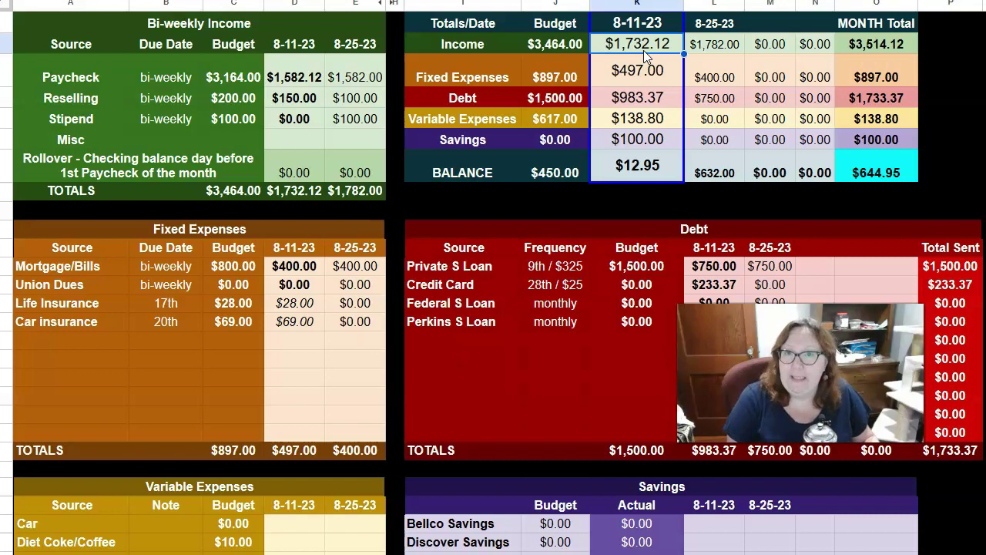
{"action": "key", "text": "shift+Down"}
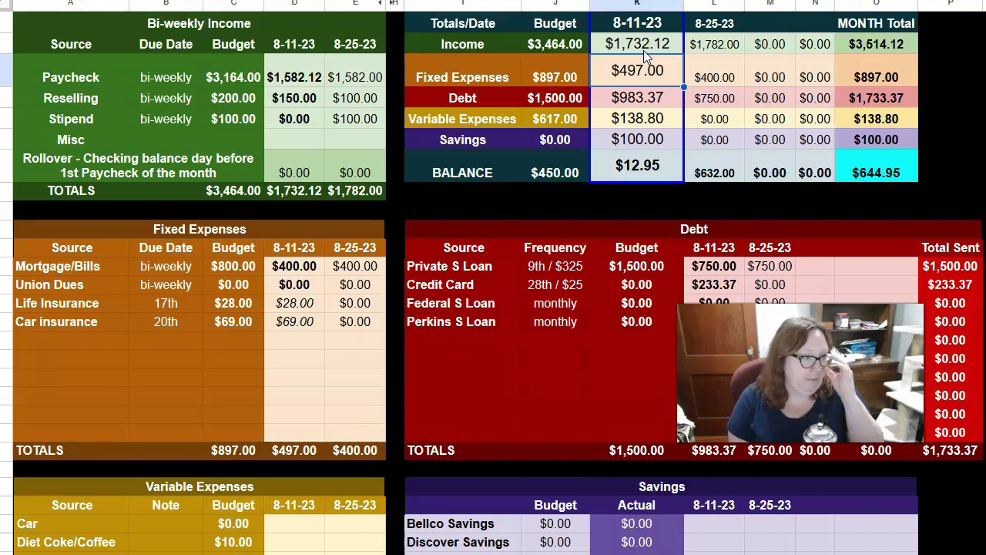
{"action": "key", "text": "shift+Down"}
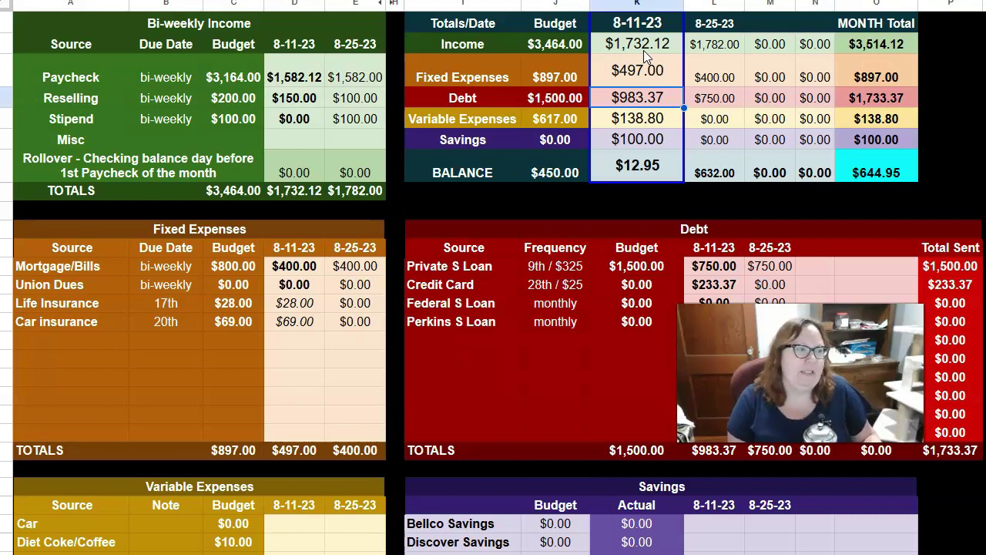
{"action": "key", "text": "Down"}
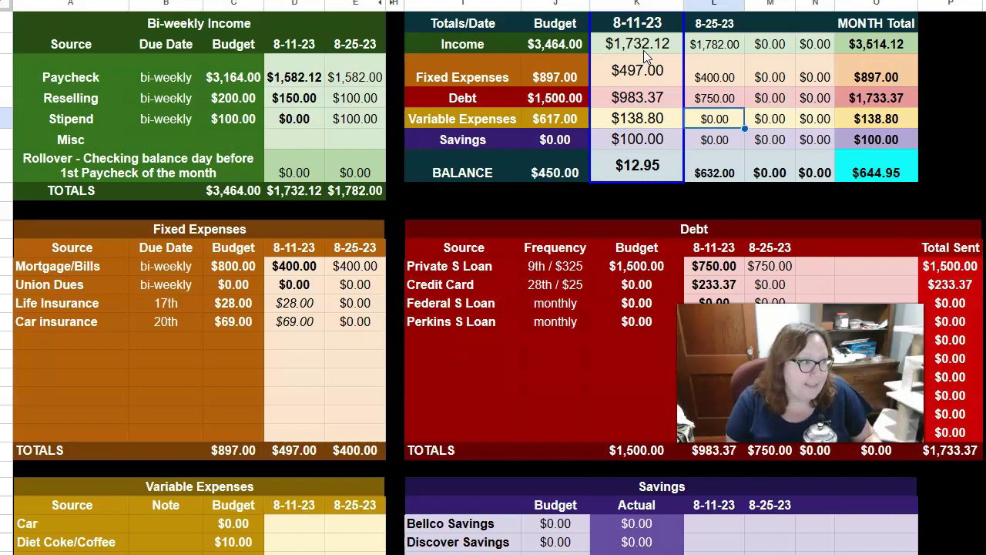
Select the column Z credit-card amounts from 15.36 down and insert their sum
{"action": "scroll", "coordinate": [643, 50], "scroll_direction": "right", "scroll_amount": 10}
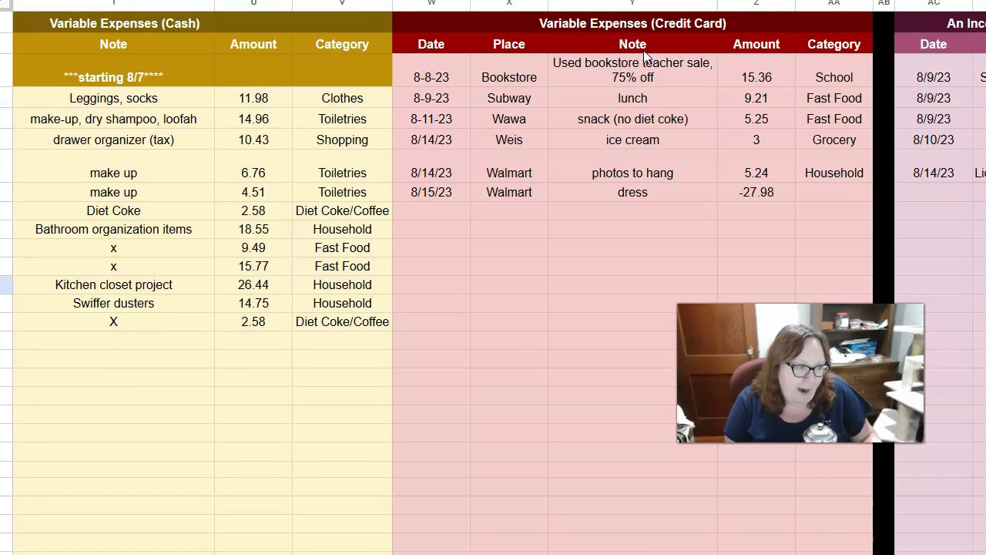
{"action": "scroll", "coordinate": [643, 50], "scroll_direction": "down", "scroll_amount": 1}
{"action": "scroll", "coordinate": [644, 50], "scroll_direction": "down", "scroll_amount": 3}
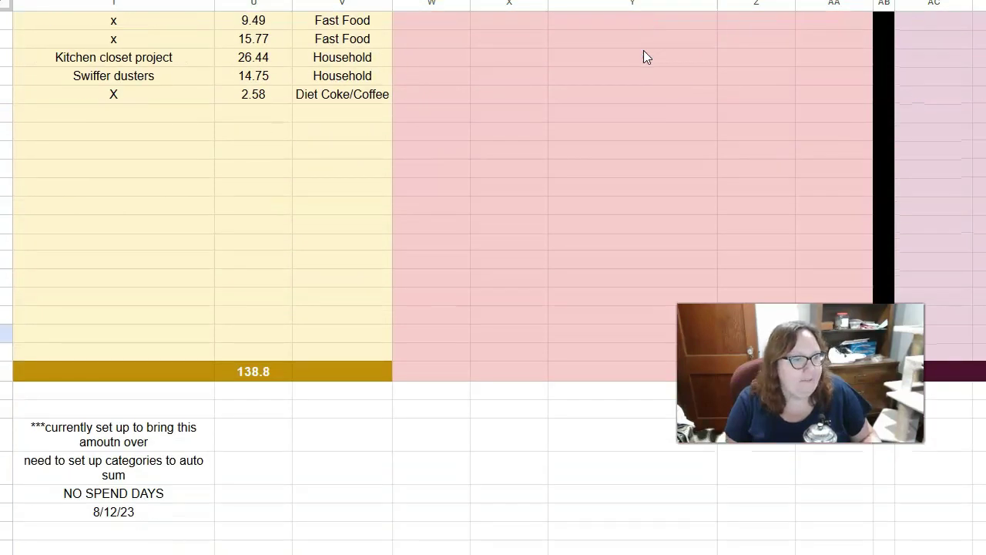
{"action": "scroll", "coordinate": [643, 50], "scroll_direction": "up", "scroll_amount": 3}
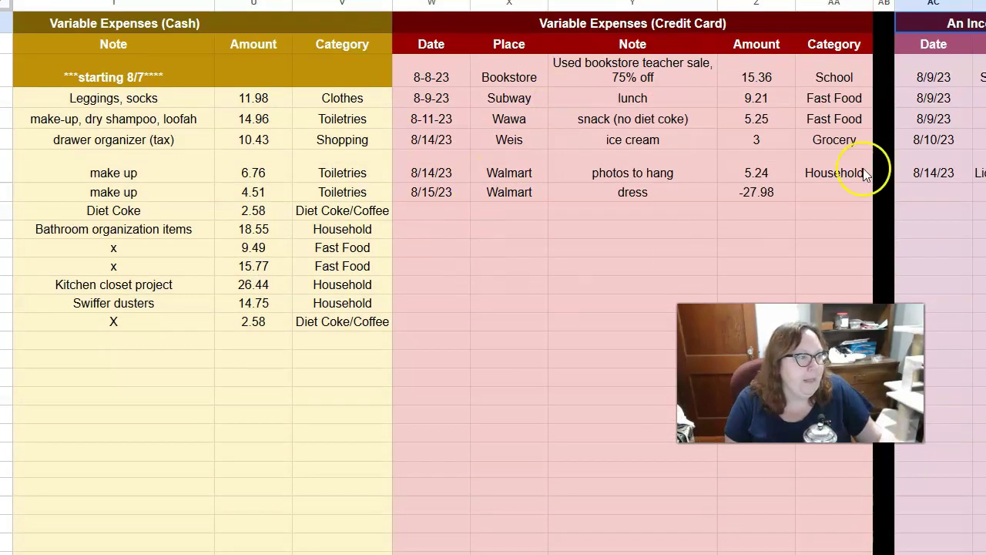
{"action": "mouse_move", "coordinate": [759, 66]}
{"action": "left_mouse_down"}
{"action": "mouse_move", "coordinate": [759, 401]}
{"action": "mouse_move", "coordinate": [748, 497]}
{"action": "left_mouse_up"}
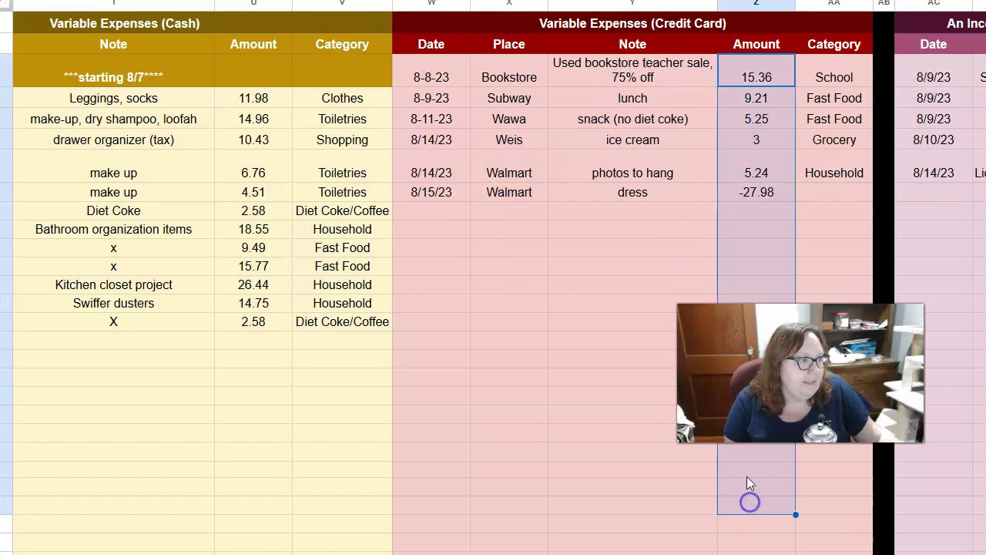
{"action": "key", "text": "alt+shift+equal"}
{"action": "key", "text": "Left"}
{"action": "key", "text": "Left"}
{"action": "key", "text": "Left"}
{"action": "key", "text": "Left"}
{"action": "key", "text": "Left"}
{"action": "key", "text": "Left"}
{"action": "key", "text": "Home"}
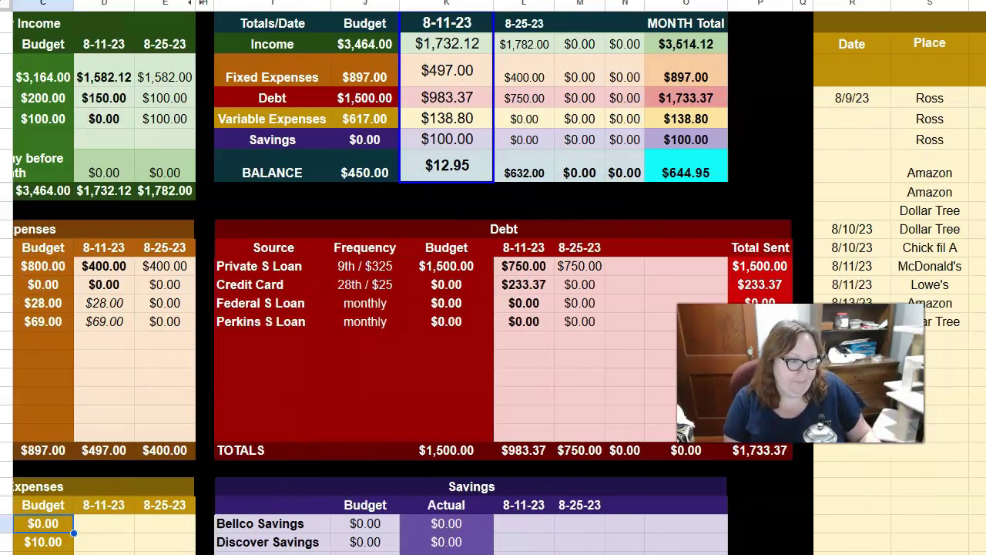
{"action": "left_click", "coordinate": [607, 146]}
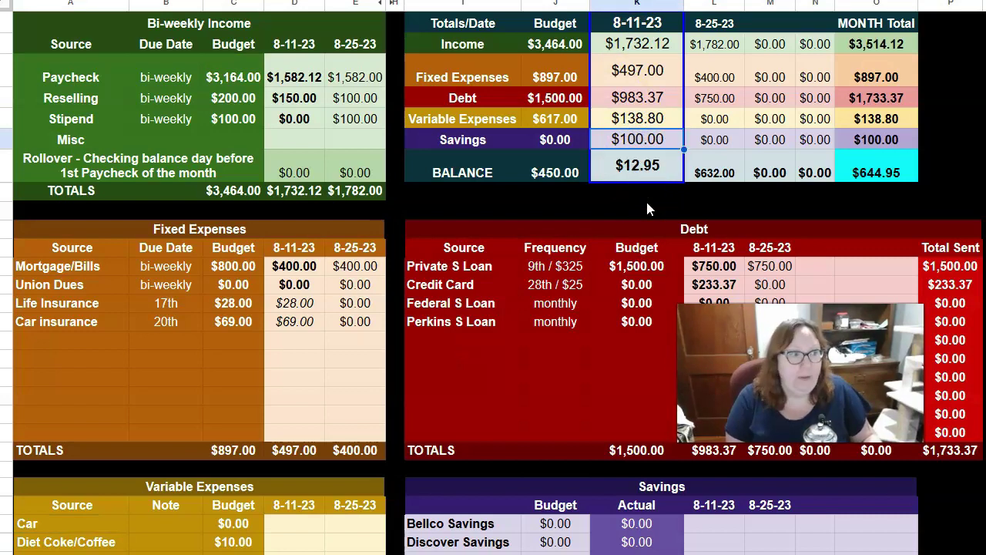
{"action": "key", "text": "Left"}
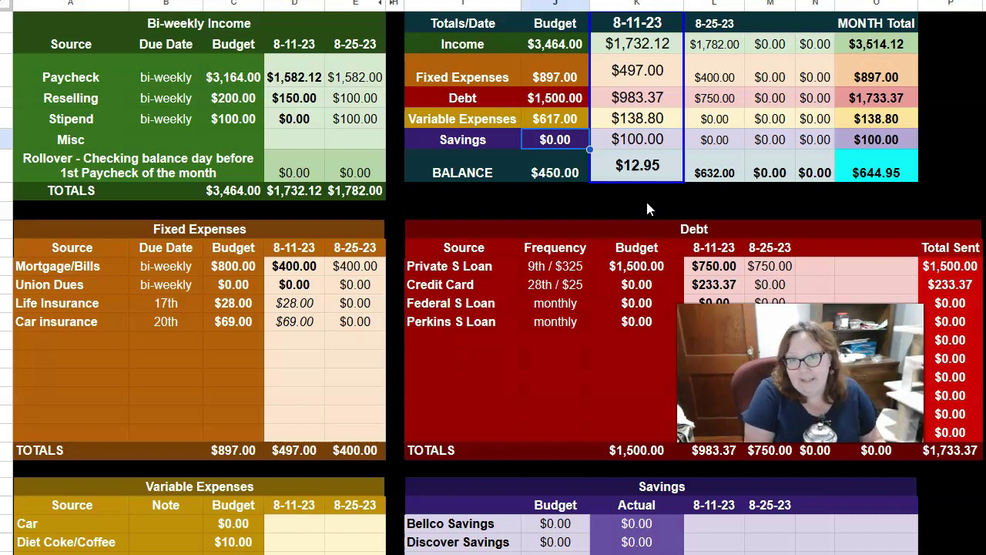
{"action": "key", "text": "Right"}
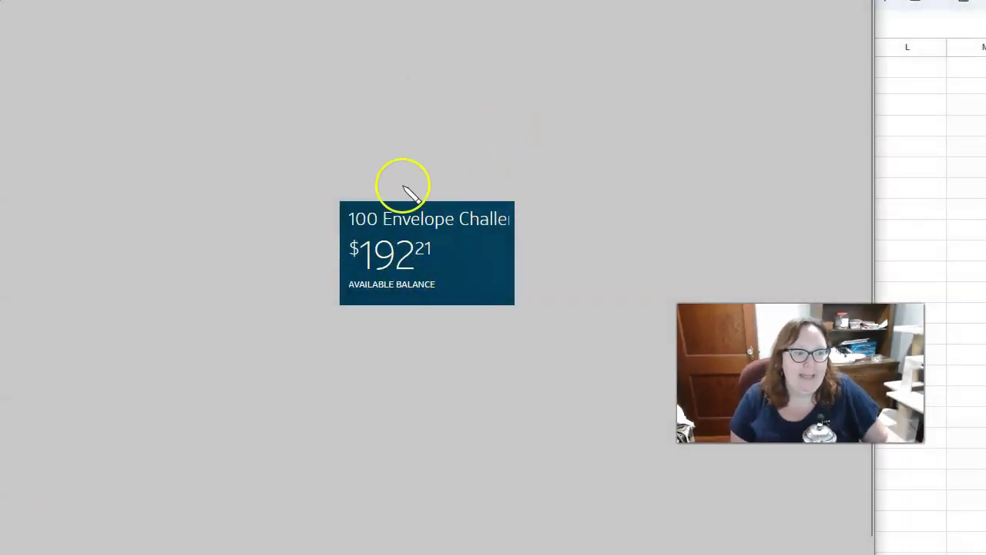
Circle the $192.21 envelope challenge balance in Capital One
{"action": "mouse_move", "coordinate": [387, 202]}
{"action": "left_mouse_down"}
{"action": "mouse_move", "coordinate": [313, 238]}
{"action": "mouse_move", "coordinate": [329, 235]}
{"action": "mouse_move", "coordinate": [467, 341]}
{"action": "left_mouse_up"}
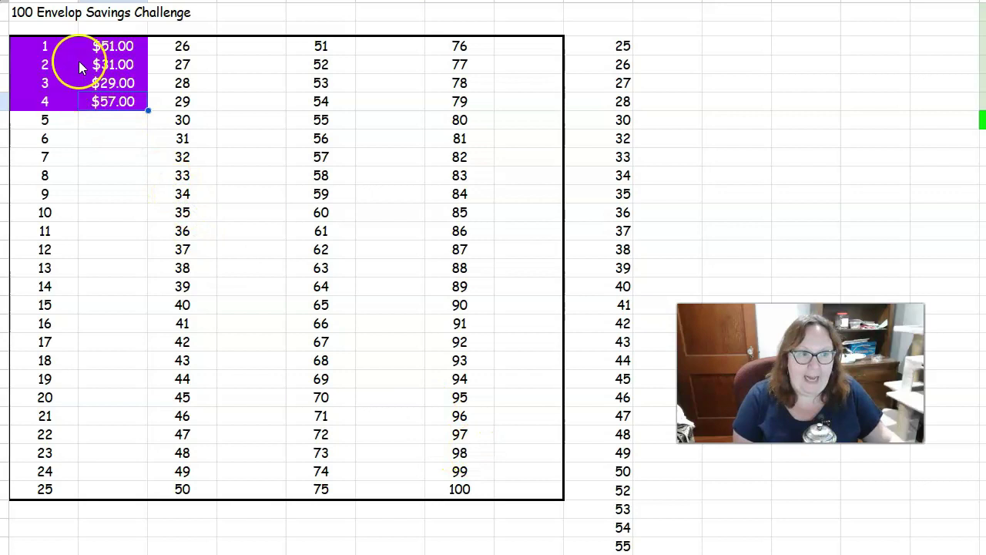
Copy the helper column of remaining envelope numbers beside the challenge table
{"action": "left_click_drag", "start_coordinate": [64, 46], "coordinate": [75, 103]}
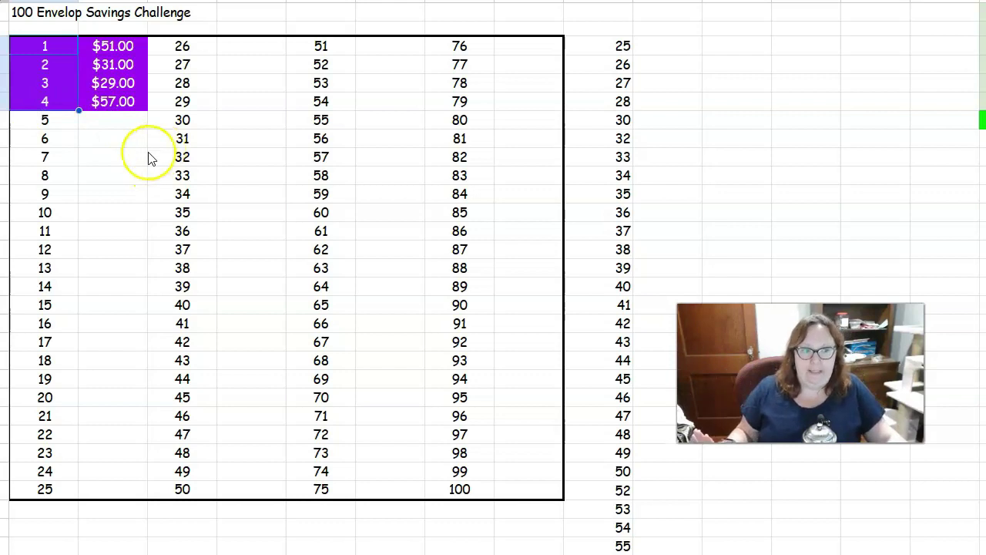
{"action": "left_click", "coordinate": [110, 171]}
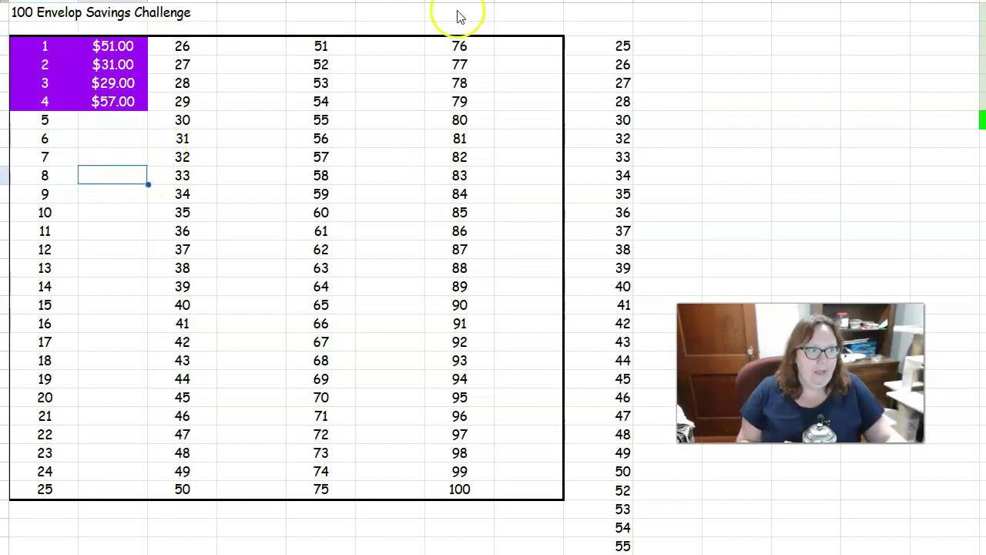
{"action": "left_click_drag", "start_coordinate": [614, 47], "coordinate": [617, 259]}
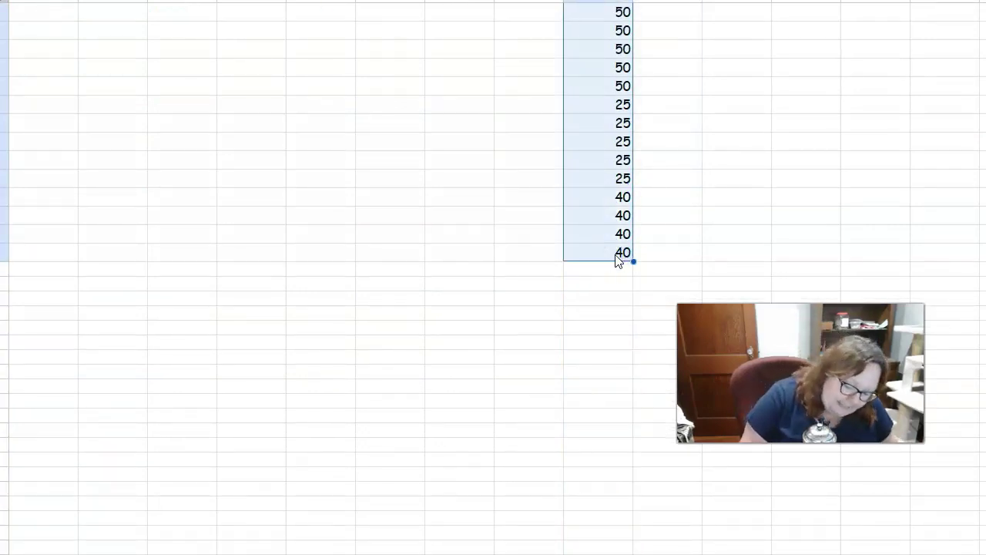
{"action": "key", "text": "ctrl+c"}
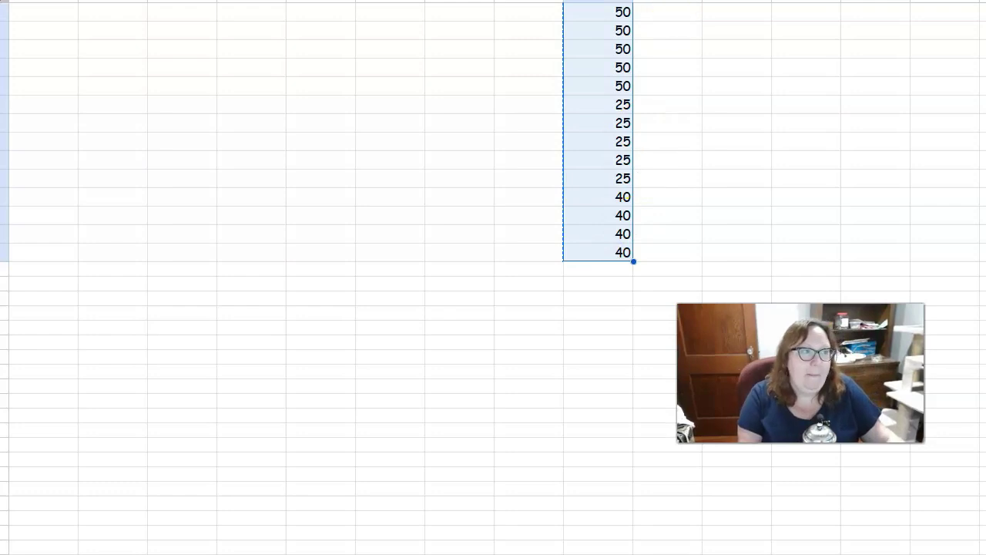
Search for the Wheel of Names site and select the full remaining-numbers column
{"action": "key", "text": "alt+Tab"}
{"action": "key", "text": "ctrl+l"}
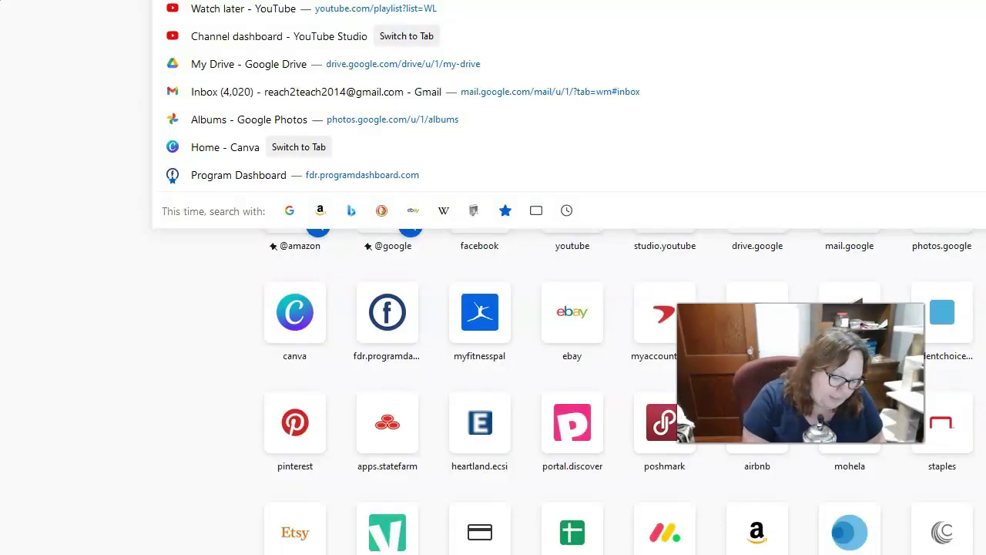
{"action": "type", "text": "whe"}
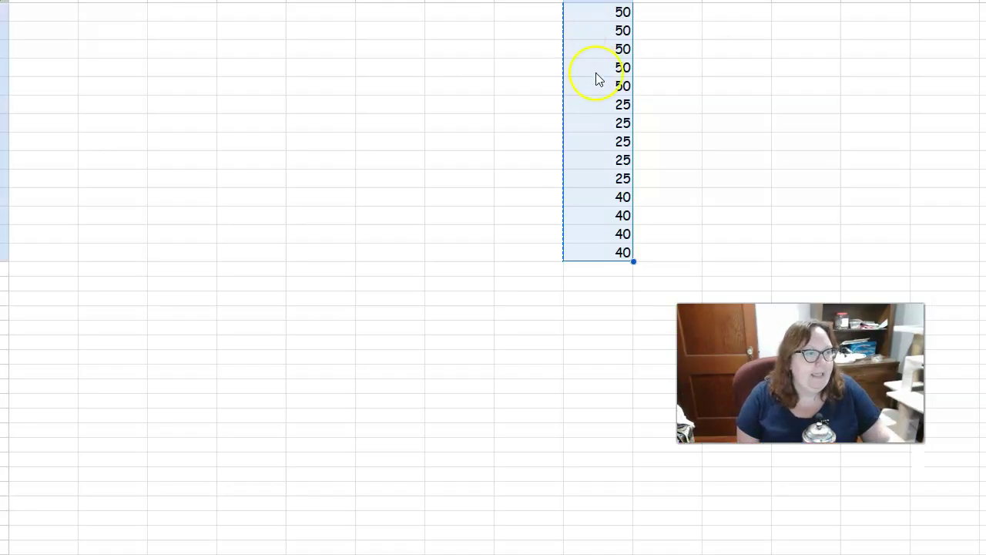
{"action": "scroll", "coordinate": [601, 85], "scroll_direction": "up", "scroll_amount": 10}
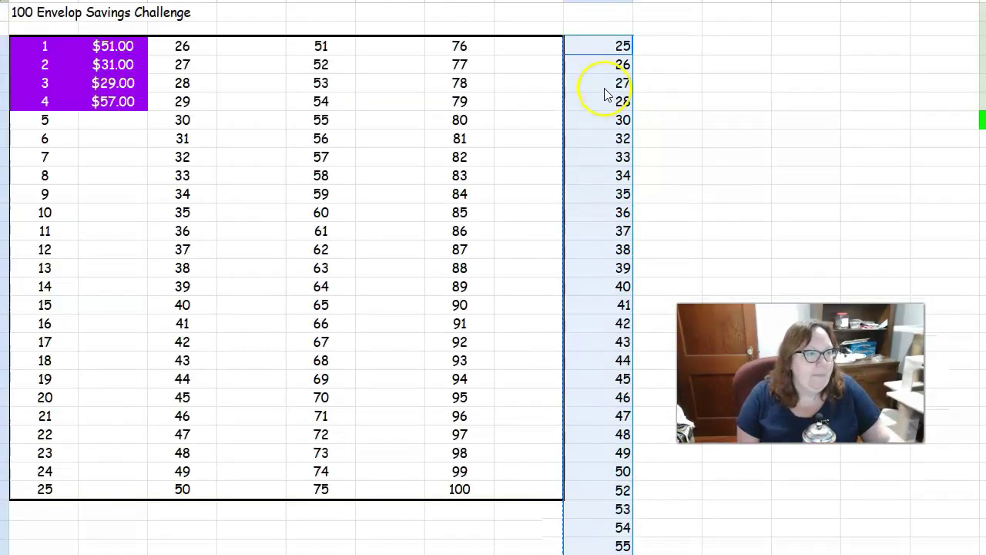
{"action": "left_click", "coordinate": [628, 44]}
{"action": "scroll", "coordinate": [616, 375], "scroll_direction": "down", "scroll_amount": 7}
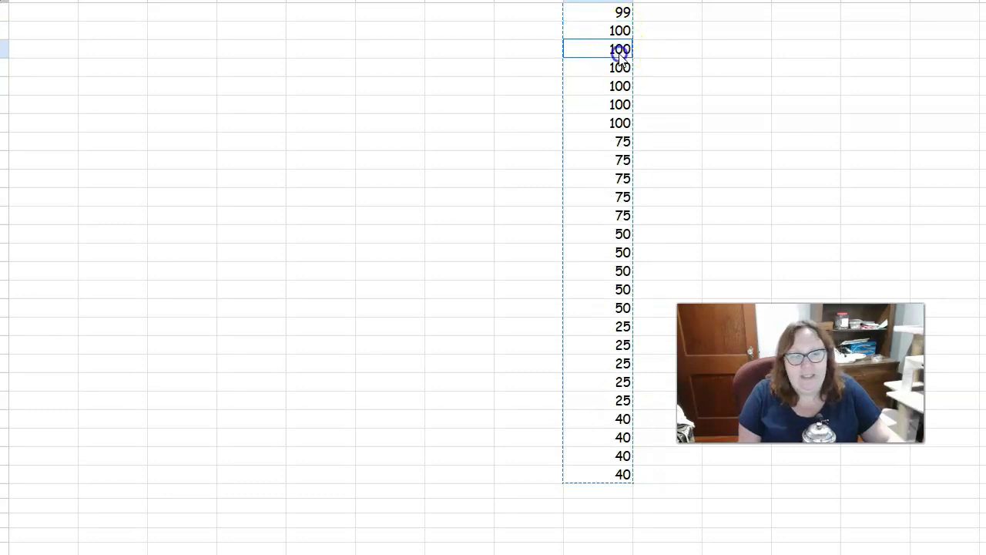
{"action": "left_click_drag", "start_coordinate": [620, 51], "coordinate": [627, 473]}
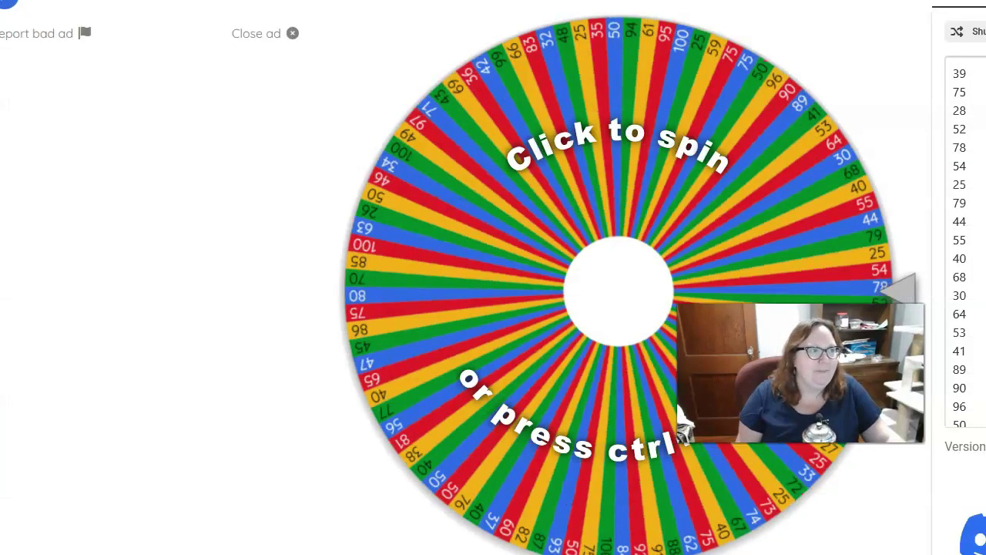
Replace the wheel's existing entries with the pasted envelope numbers
{"action": "key", "text": "alt+Tab"}
{"action": "left_click", "coordinate": [959, 91]}
{"action": "left_click", "coordinate": [955, 73]}
{"action": "key", "text": "shift+Down"}
{"action": "key", "text": "shift+Down"}
{"action": "key", "text": "shift+Down"}
{"action": "key", "text": "shift+Down"}
{"action": "key", "text": "shift+Down"}
{"action": "key", "text": "shift+Down"}
{"action": "key", "text": "shift+Down"}
{"action": "key", "text": "shift+Down"}
{"action": "key", "text": "shift+Down"}
{"action": "key", "text": "shift+Down"}
{"action": "key", "text": "shift+Down"}
{"action": "key", "text": "shift+Down"}
{"action": "key", "text": "shift+Down"}
{"action": "key", "text": "shift+Down"}
{"action": "key", "text": "shift+Down"}
{"action": "key", "text": "shift+Down"}
{"action": "key", "text": "shift+Down"}
{"action": "key", "text": "shift+Down"}
{"action": "key", "text": "shift+Down"}
{"action": "key", "text": "shift+Down"}
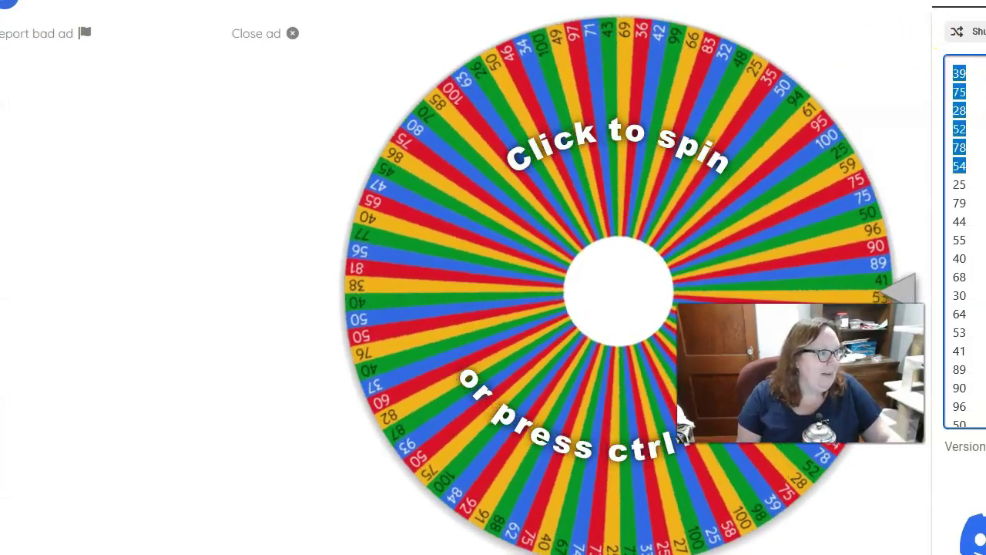
{"action": "scroll", "coordinate": [984, 239], "scroll_direction": "down", "scroll_amount": 4}
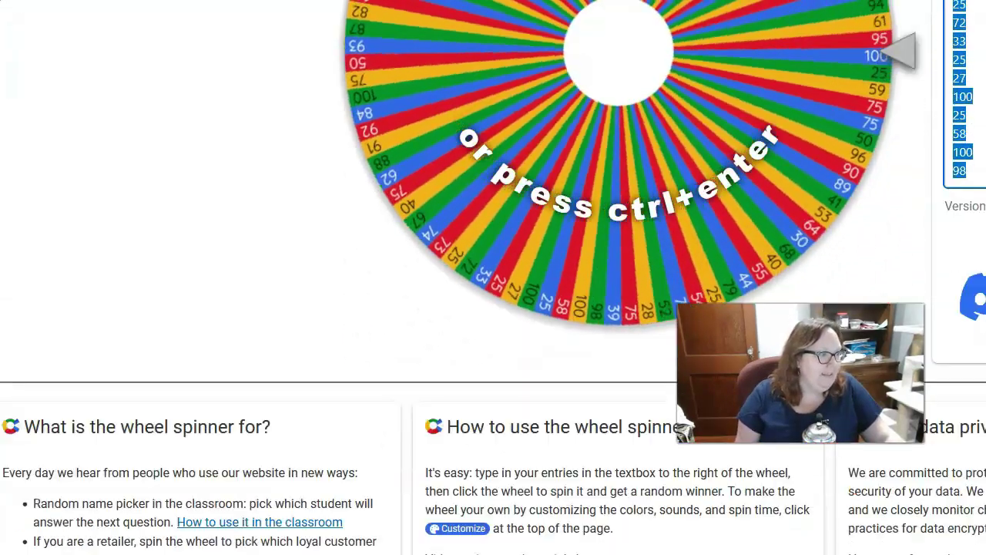
{"action": "scroll", "coordinate": [983, 239], "scroll_direction": "up", "scroll_amount": 3}
{"action": "key", "text": "BackSpace"}
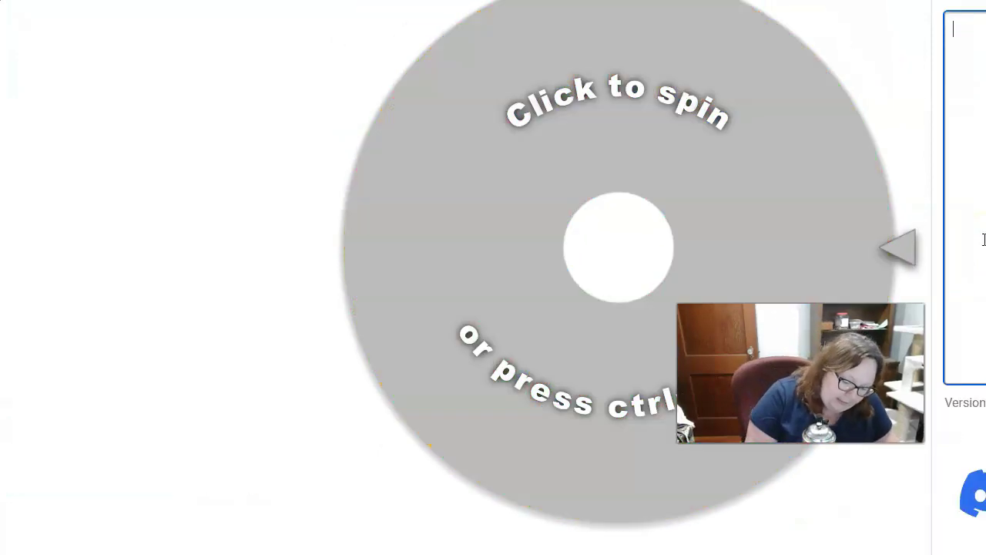
{"action": "key", "text": "ctrl+v"}
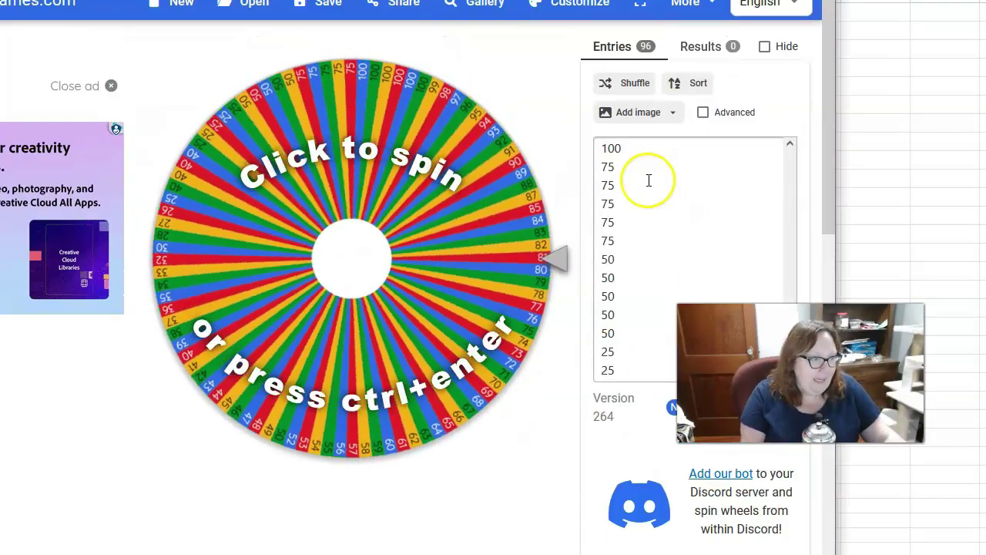
Shuffle the 96 wheel entries repeatedly into a random order
{"action": "left_click", "coordinate": [611, 82]}
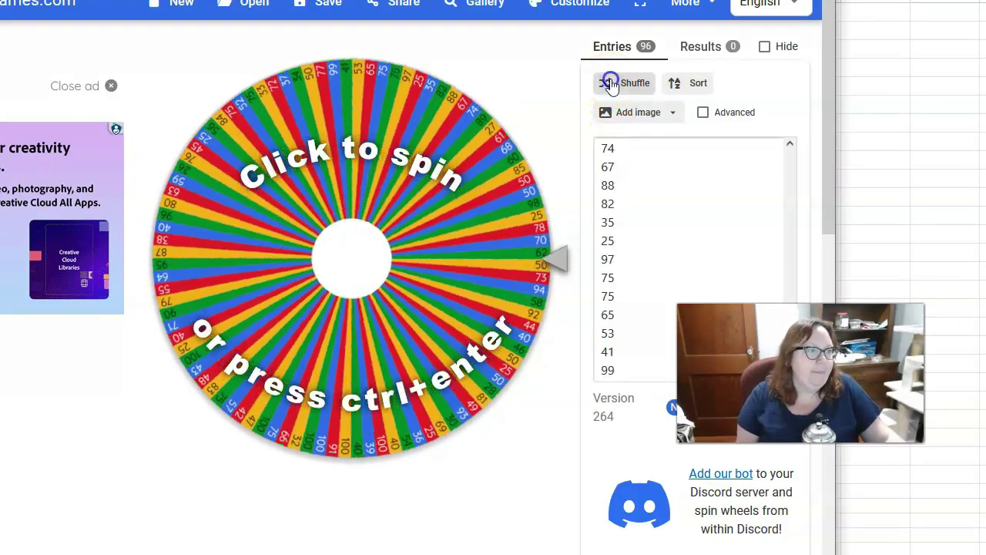
{"action": "left_click", "coordinate": [611, 84]}
{"action": "left_click", "coordinate": [611, 83]}
{"action": "left_click", "coordinate": [611, 83]}
{"action": "left_click", "coordinate": [611, 84]}
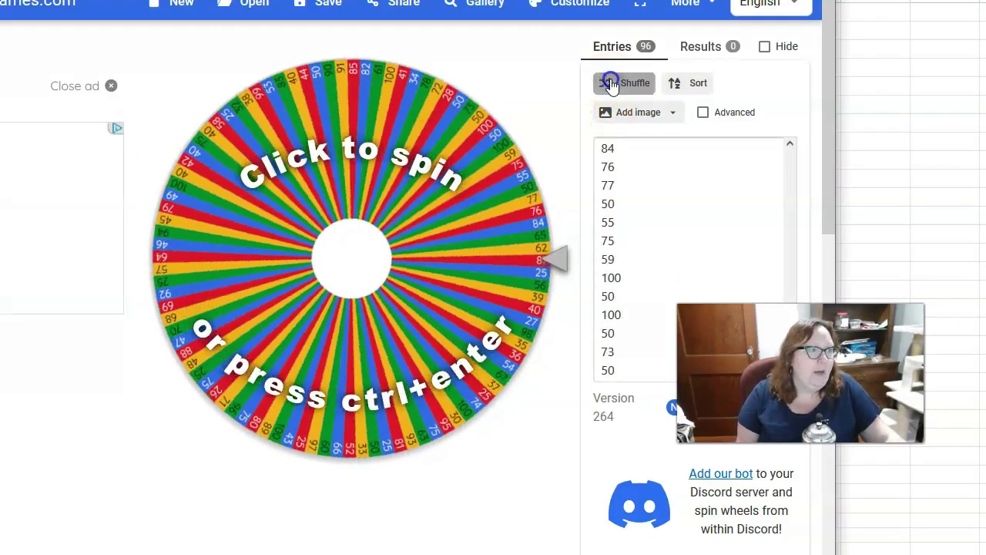
{"action": "left_click", "coordinate": [611, 83]}
{"action": "left_click", "coordinate": [611, 83]}
{"action": "left_click", "coordinate": [611, 83]}
{"action": "left_click", "coordinate": [611, 83]}
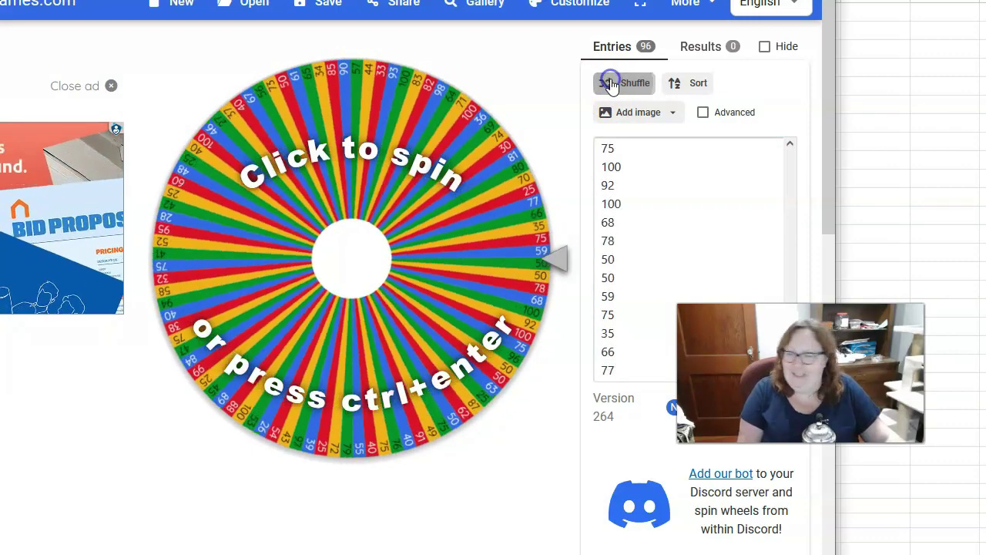
{"action": "left_click", "coordinate": [611, 83]}
{"action": "left_click", "coordinate": [611, 83]}
{"action": "left_click", "coordinate": [610, 83]}
{"action": "left_click", "coordinate": [611, 83]}
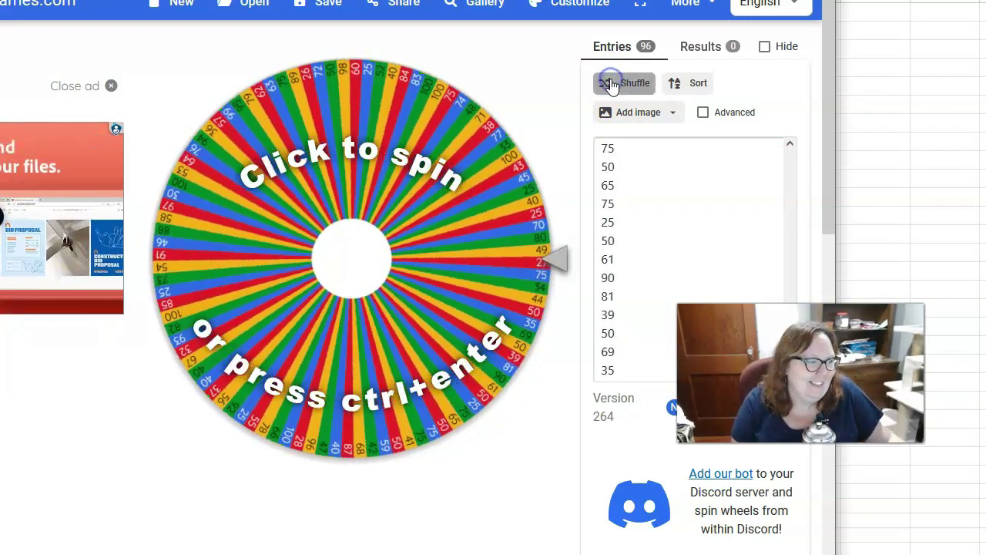
{"action": "left_click", "coordinate": [610, 83]}
{"action": "left_click", "coordinate": [611, 83]}
{"action": "left_click", "coordinate": [611, 83]}
{"action": "left_click", "coordinate": [611, 83]}
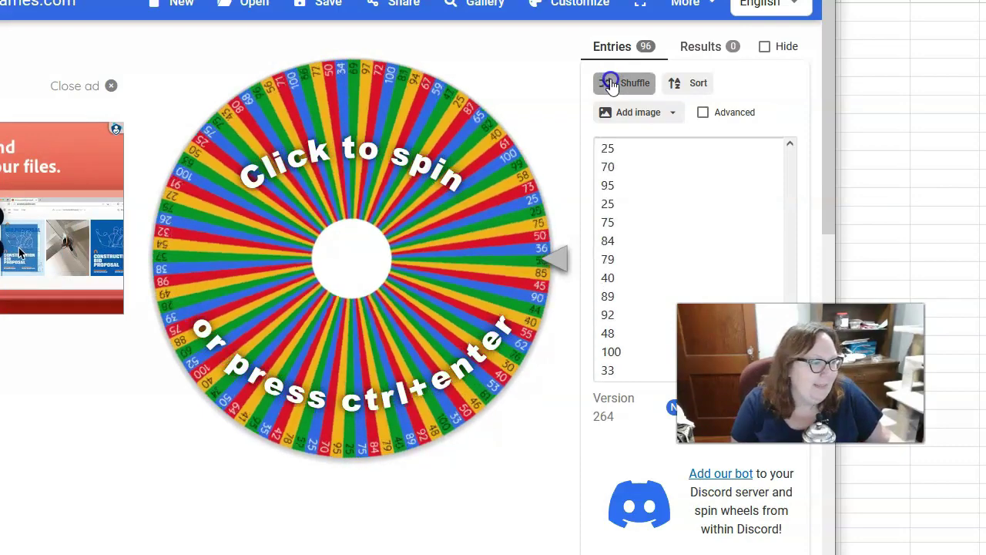
{"action": "left_click", "coordinate": [611, 83]}
{"action": "left_click", "coordinate": [611, 83]}
{"action": "left_click", "coordinate": [611, 83]}
{"action": "left_click", "coordinate": [611, 83]}
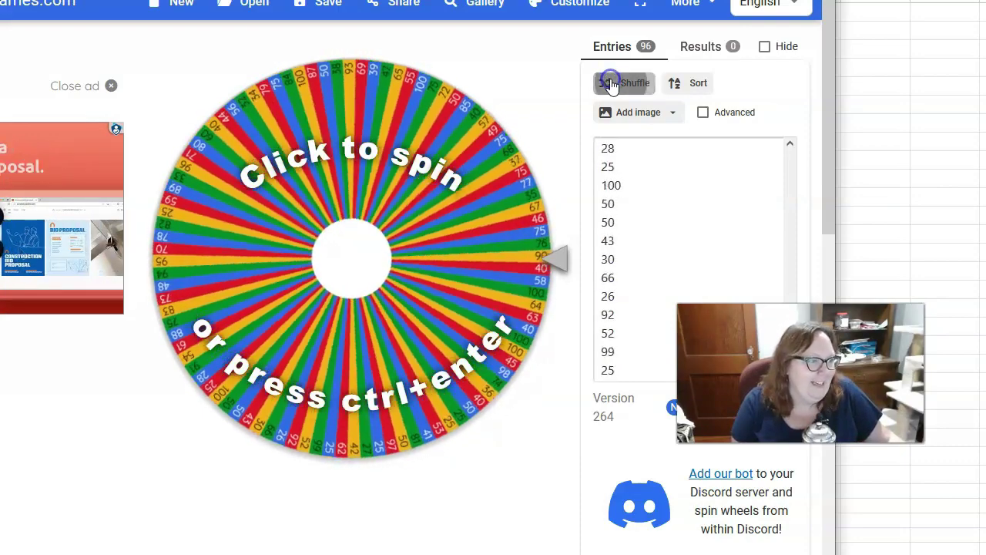
{"action": "left_click", "coordinate": [611, 83]}
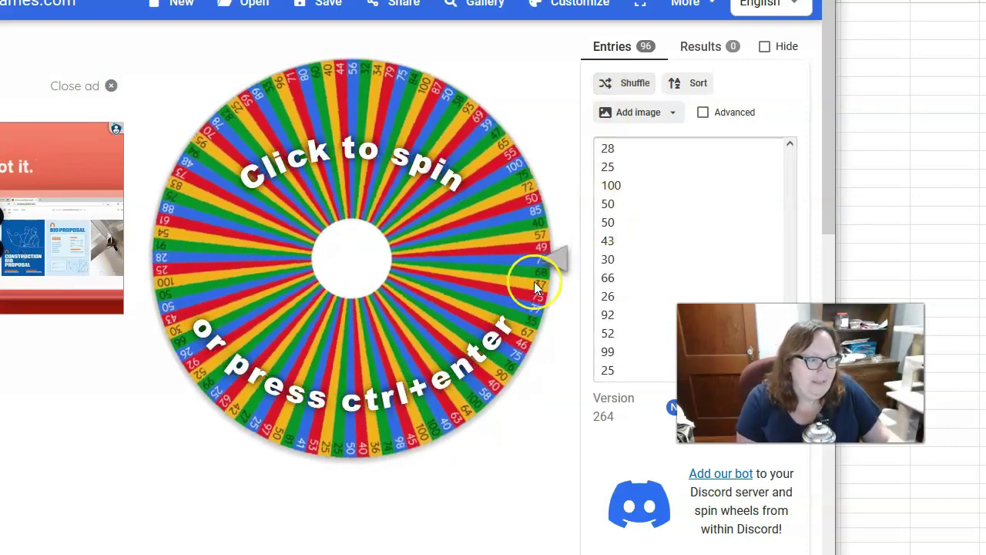
Spin the wheel and remove the winning 50 from it
{"action": "left_click", "coordinate": [555, 262]}
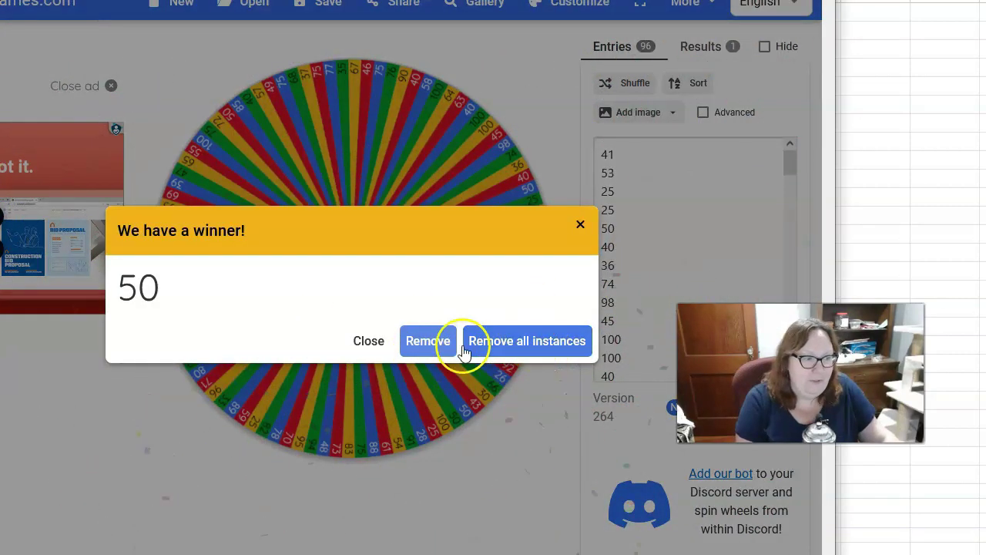
{"action": "left_click", "coordinate": [423, 346]}
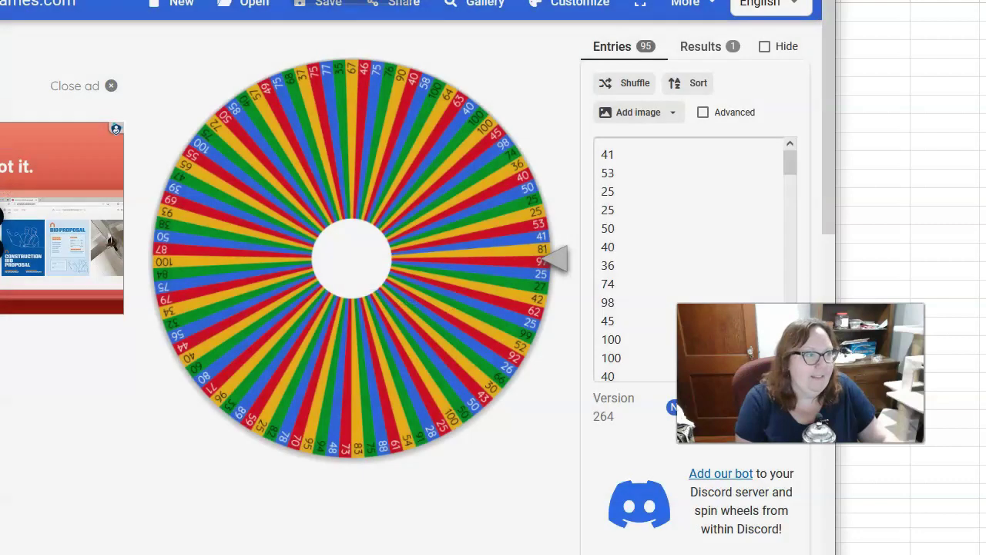
Enter $50.00 as envelope 5's amount in the challenge sheet
{"action": "key", "text": "alt+Tab"}
{"action": "scroll", "coordinate": [311, 231], "scroll_direction": "up", "scroll_amount": 20}
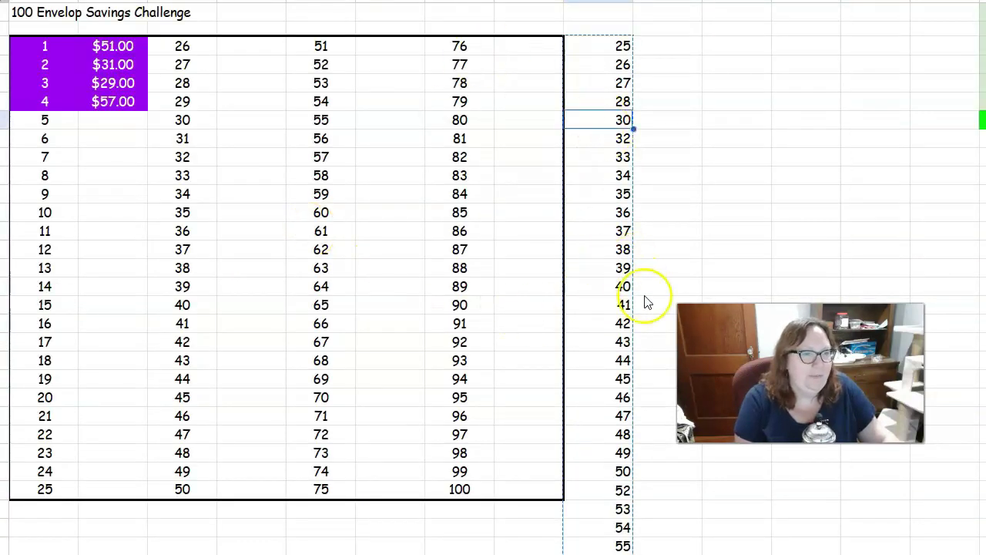
{"action": "left_click", "coordinate": [600, 368]}
{"action": "left_click", "coordinate": [44, 124]}
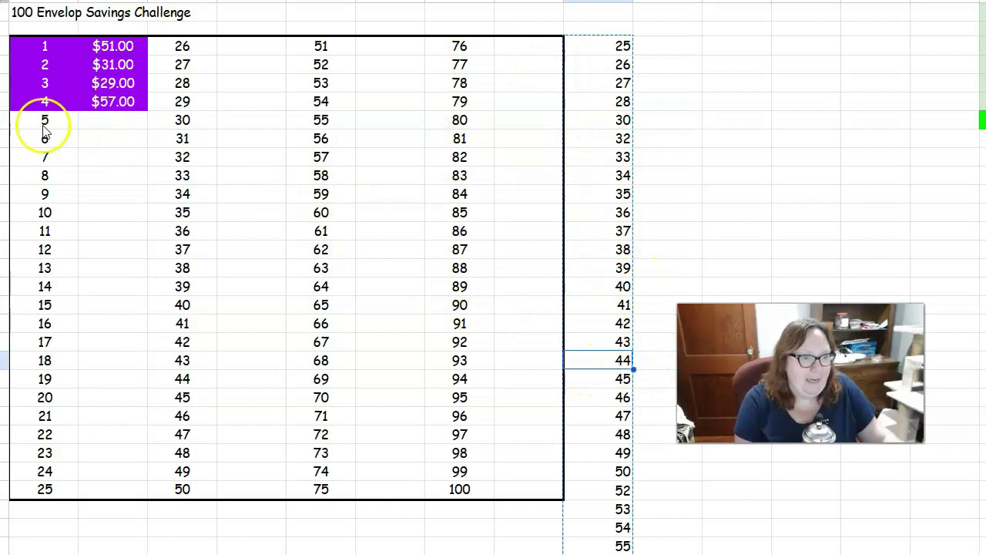
{"action": "left_click", "coordinate": [104, 126]}
{"action": "type", "text": "50"}
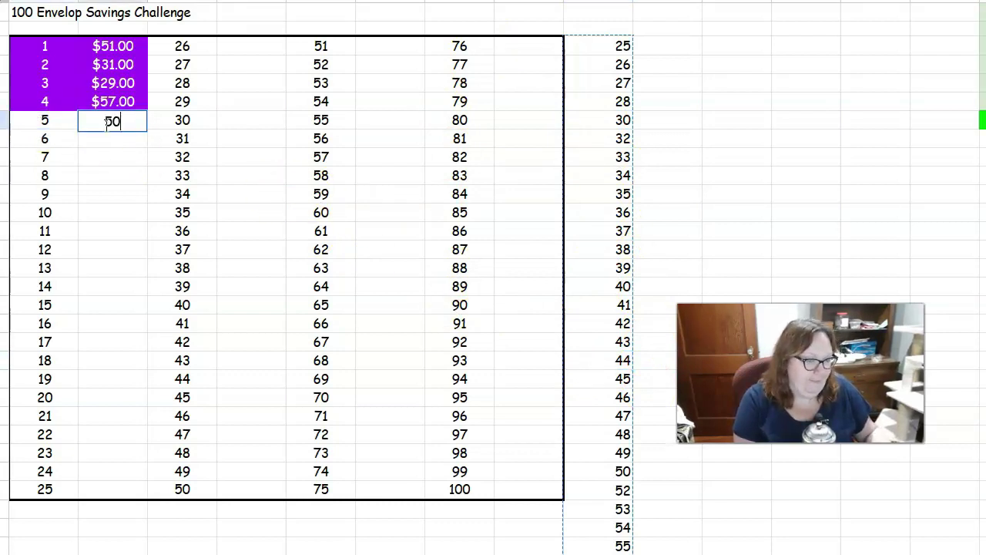
{"action": "key", "text": "Return"}
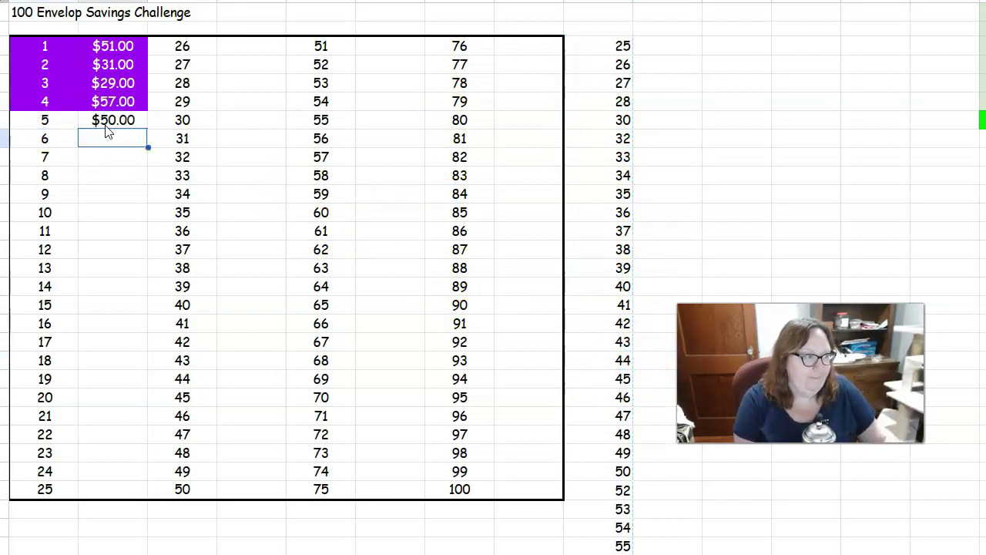
Delete the 50 from the side list of remaining numbers
{"action": "left_click", "coordinate": [599, 292]}
{"action": "left_click", "coordinate": [609, 472]}
{"action": "key", "text": "Delete"}
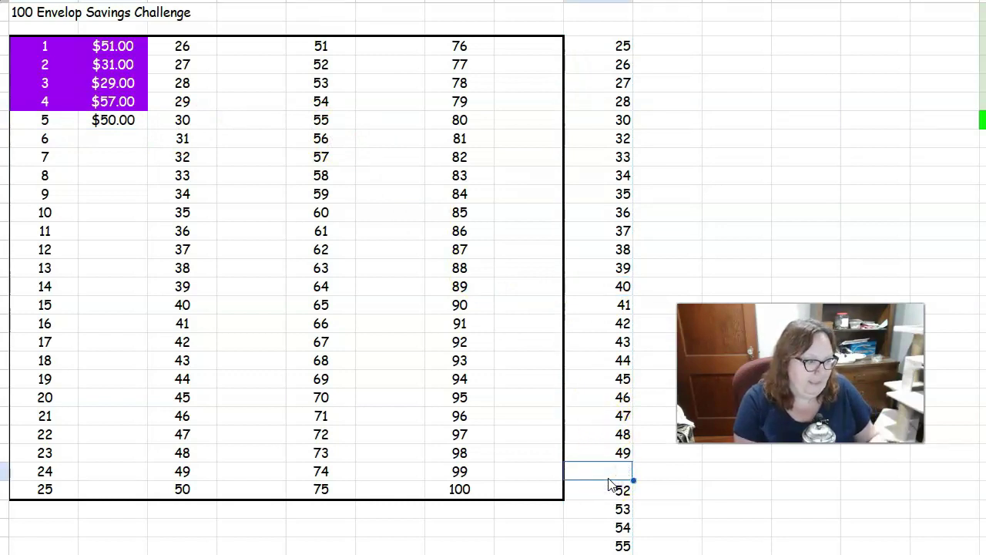
{"action": "left_click", "coordinate": [659, 123]}
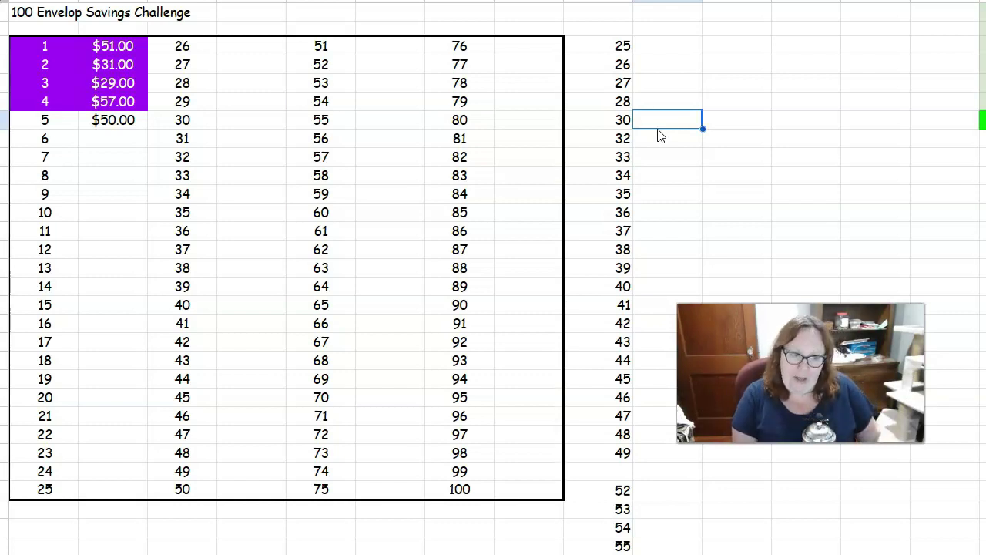
{"action": "left_click", "coordinate": [654, 133]}
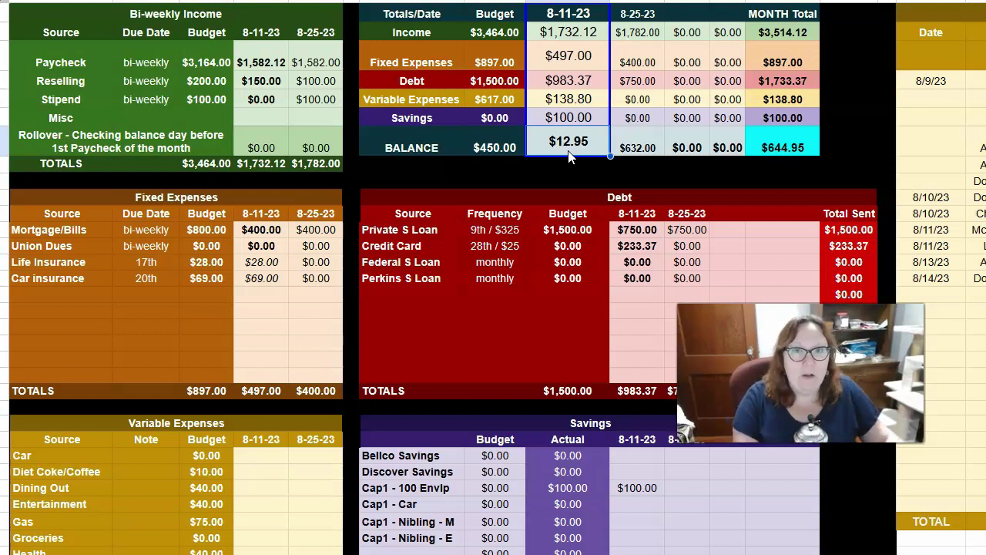
Go back to the envelope challenge sheet and select envelope 5's $50.00 amount
{"action": "key", "text": "ctrl+Page_Down"}
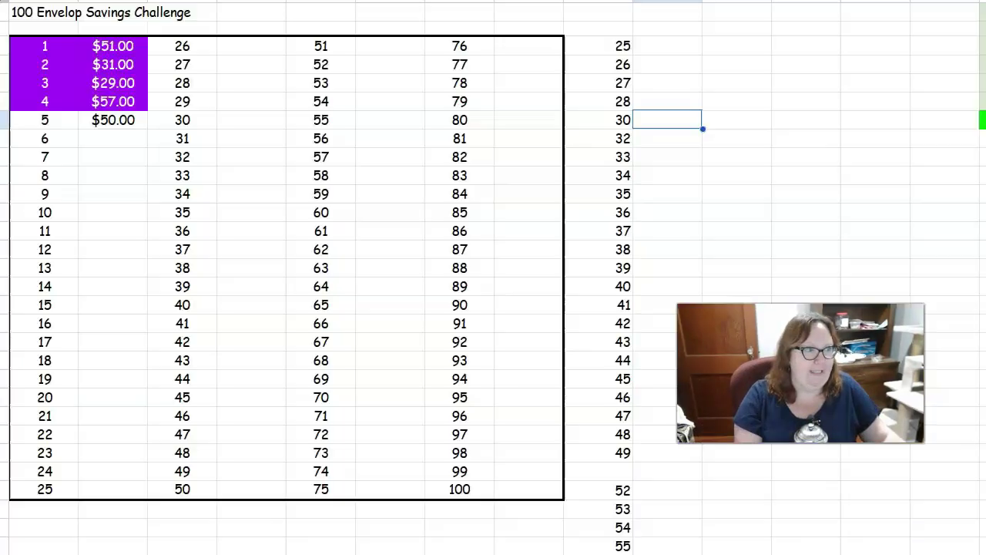
{"action": "left_click", "coordinate": [113, 128]}
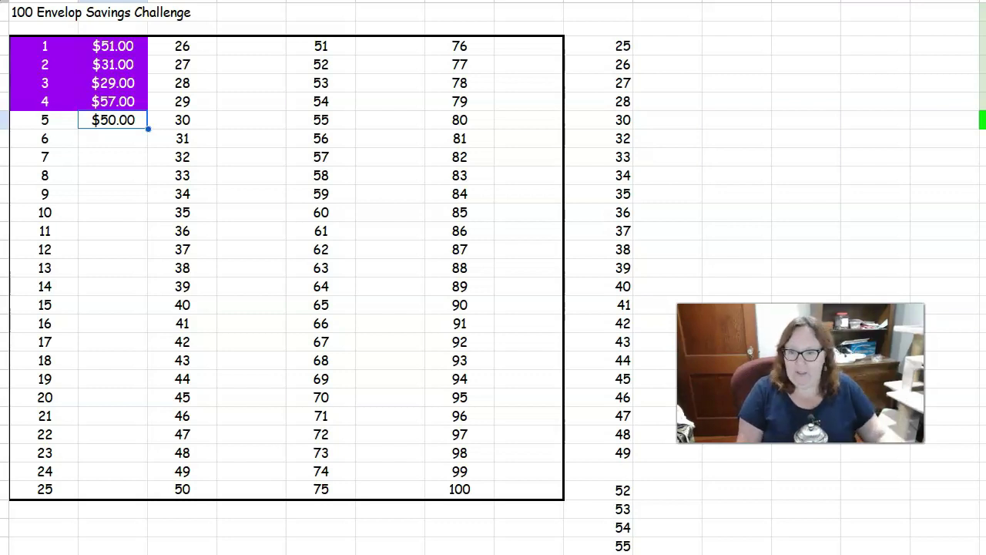
Highlight the $50.00 amount, 100 Envelope Challenge account and Aug 15, 2023 date, then discard the capture
{"action": "key", "text": "alt+Tab"}
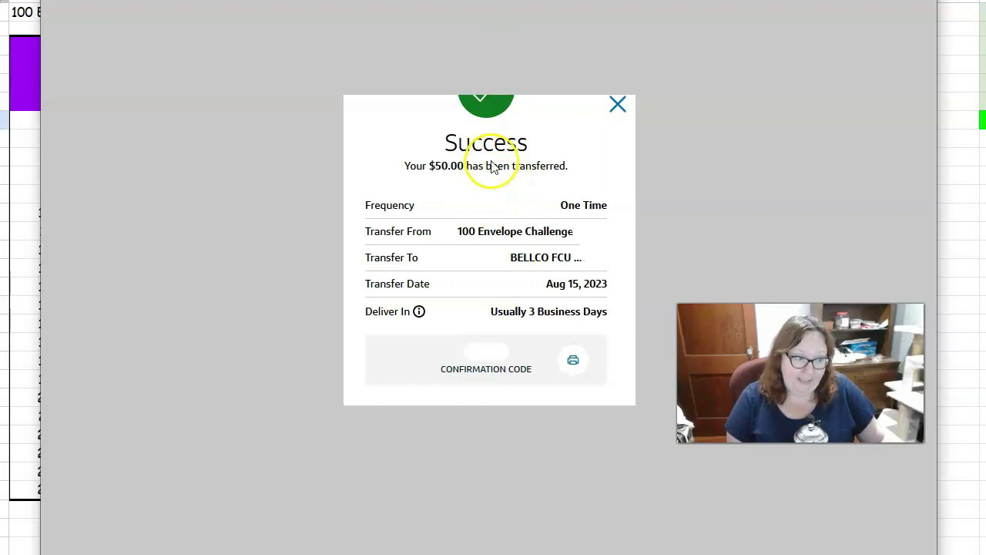
{"action": "mouse_move", "coordinate": [488, 158]}
{"action": "left_mouse_down"}
{"action": "mouse_move", "coordinate": [396, 180]}
{"action": "mouse_move", "coordinate": [561, 179]}
{"action": "left_mouse_up"}
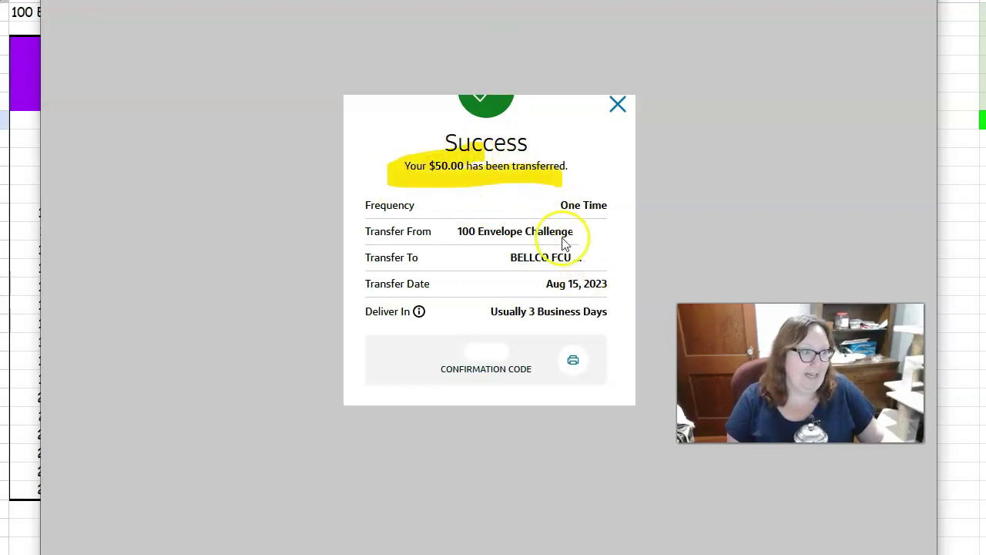
{"action": "left_click_drag", "start_coordinate": [575, 236], "coordinate": [429, 239]}
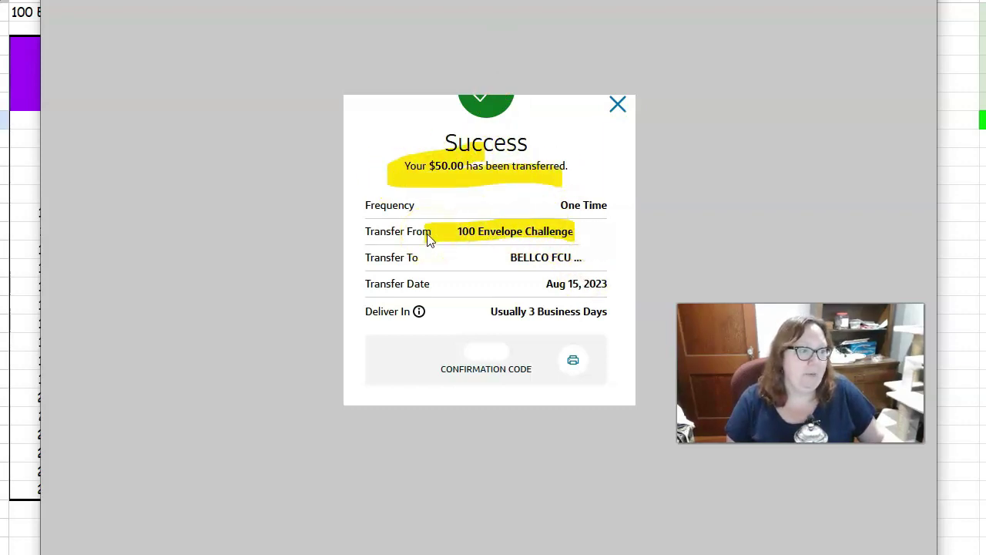
{"action": "left_click_drag", "start_coordinate": [624, 286], "coordinate": [457, 288]}
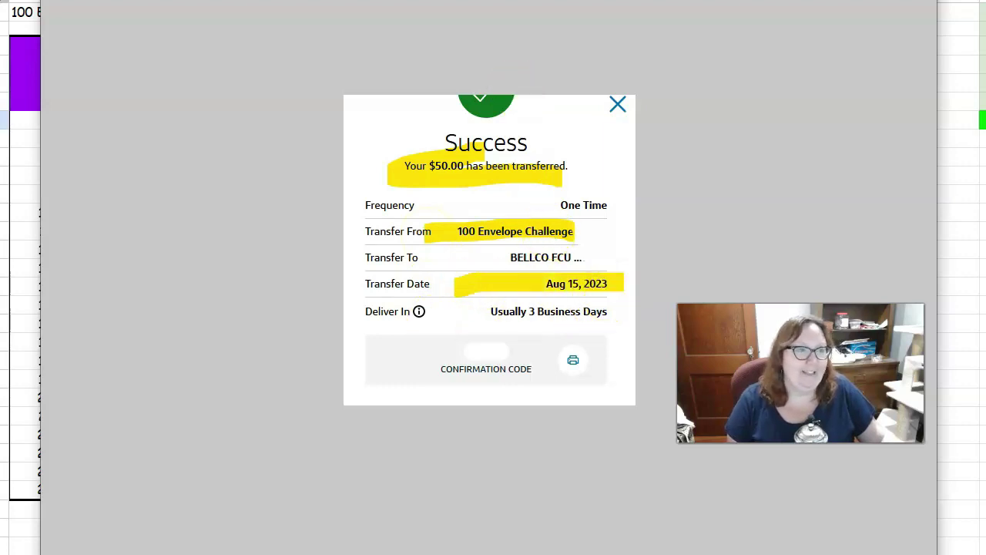
{"action": "key", "text": "Escape"}
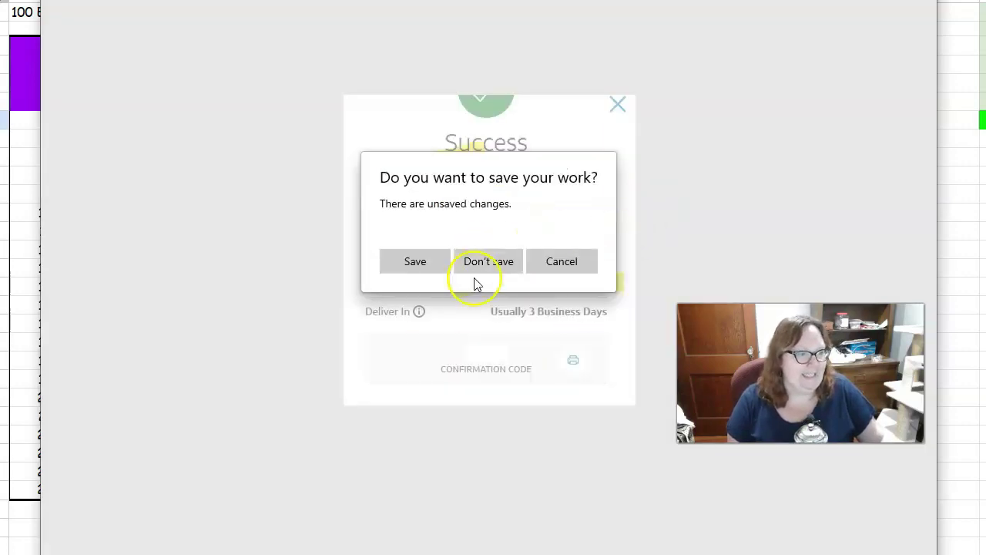
{"action": "left_click", "coordinate": [462, 261]}
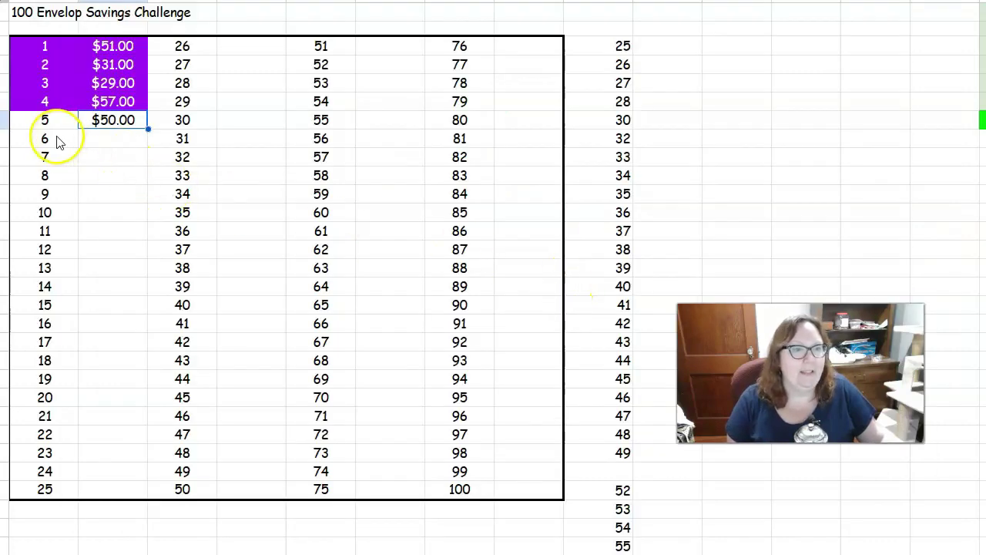
Fill envelope 5's number and $50.00 cells (A5:B5) purple, then select the empty cell where 50 was
{"action": "left_click_drag", "start_coordinate": [54, 120], "coordinate": [112, 125]}
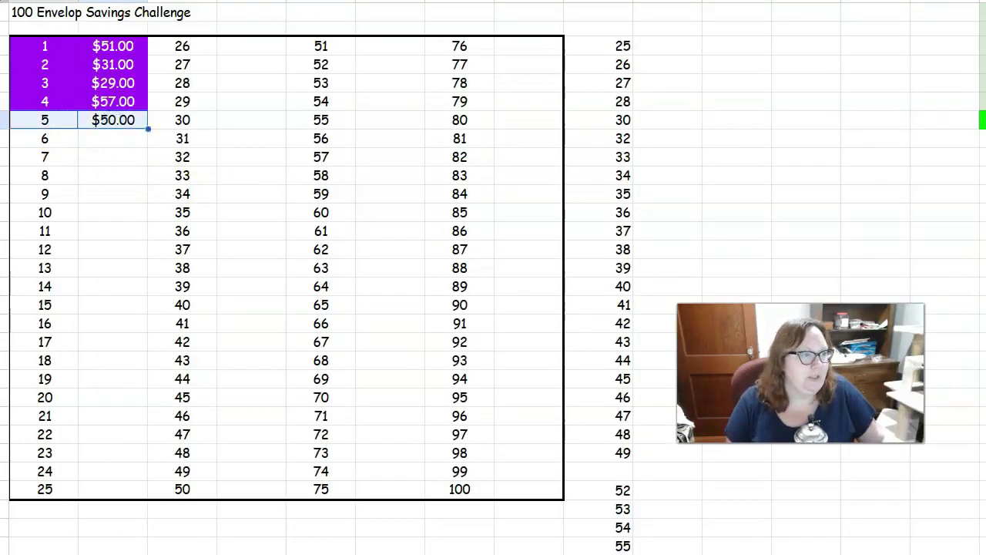
{"action": "left_click", "coordinate": [574, 1]}
{"action": "left_click", "coordinate": [713, 11]}
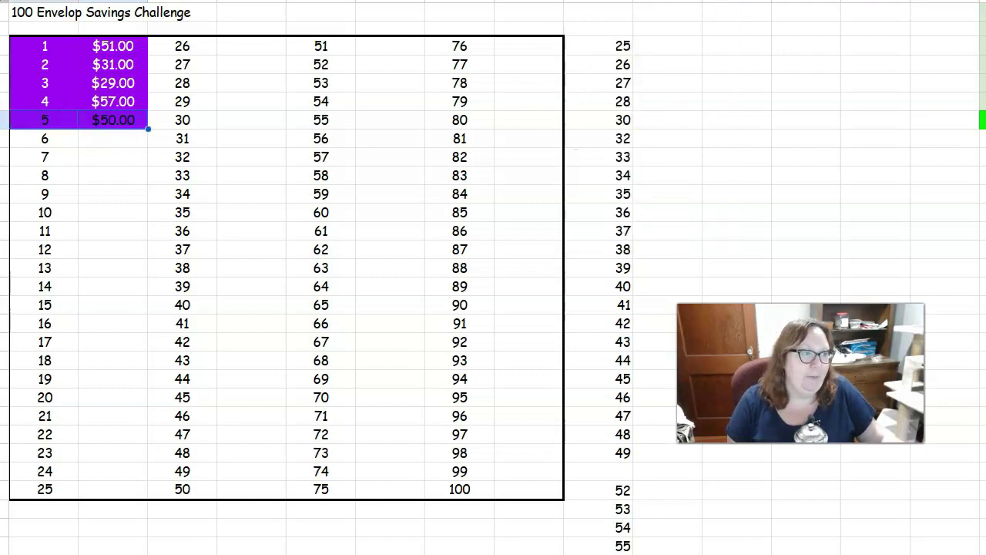
{"action": "left_click", "coordinate": [573, 1]}
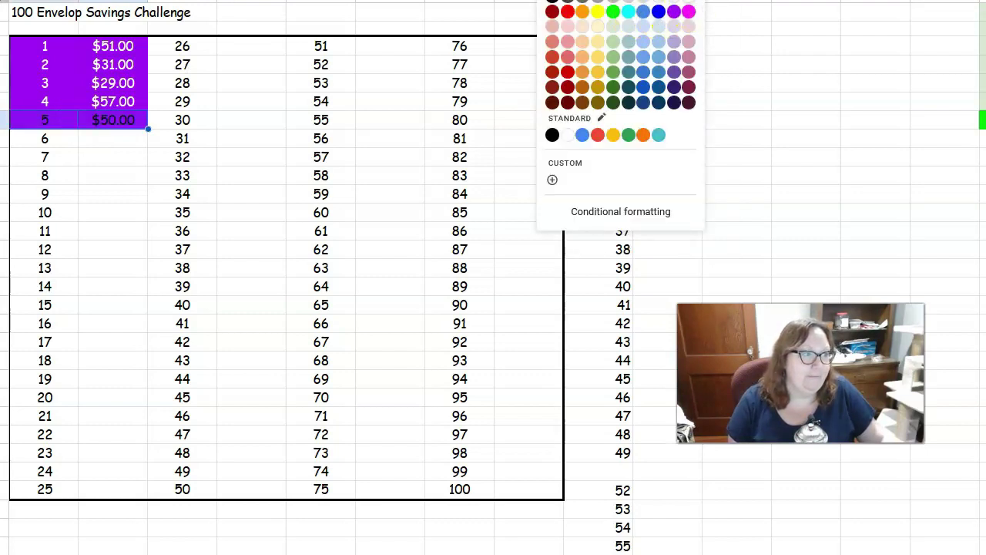
{"action": "key", "text": "Escape"}
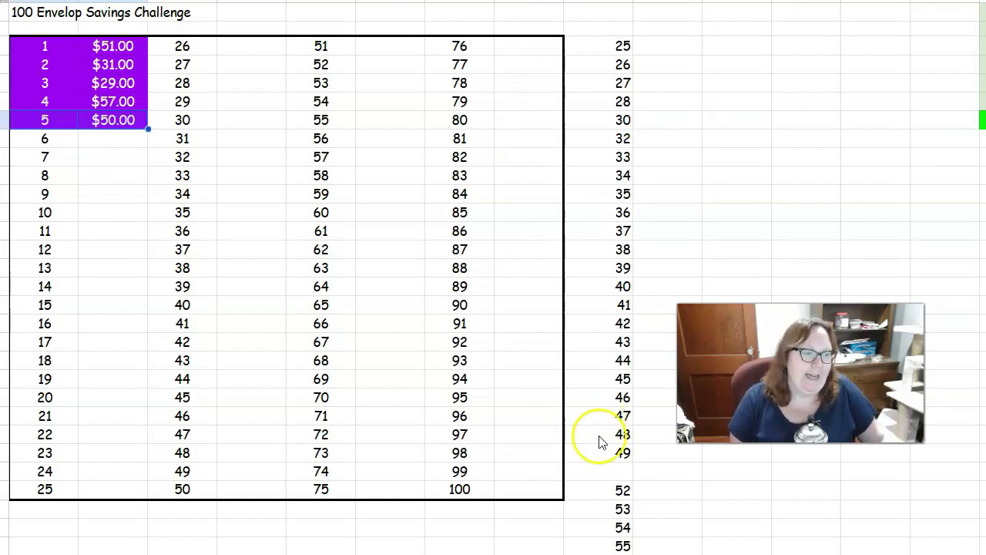
{"action": "left_click", "coordinate": [608, 473]}
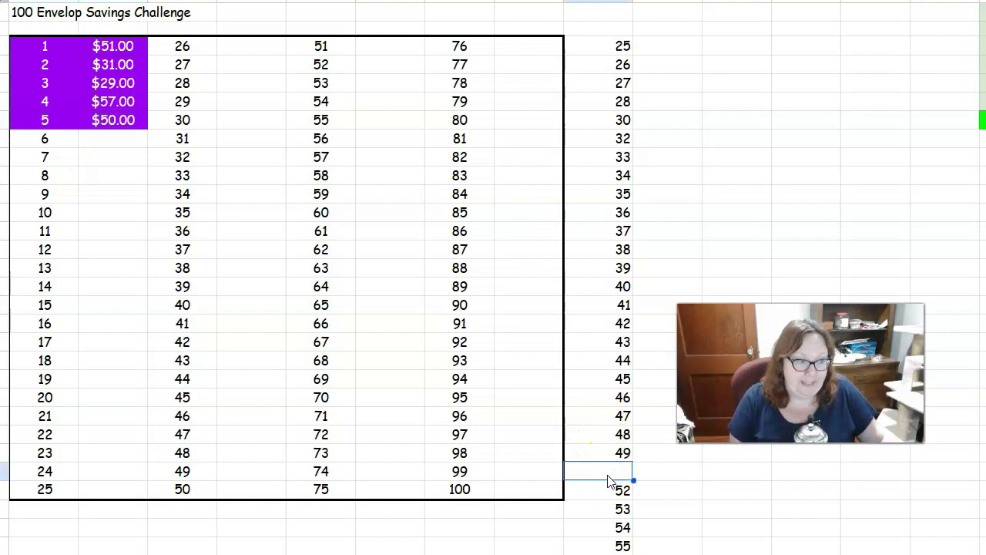
Open the context menu on the empty cell between 49 and 52 in the remaining-numbers list
{"action": "right_click", "coordinate": [608, 474]}
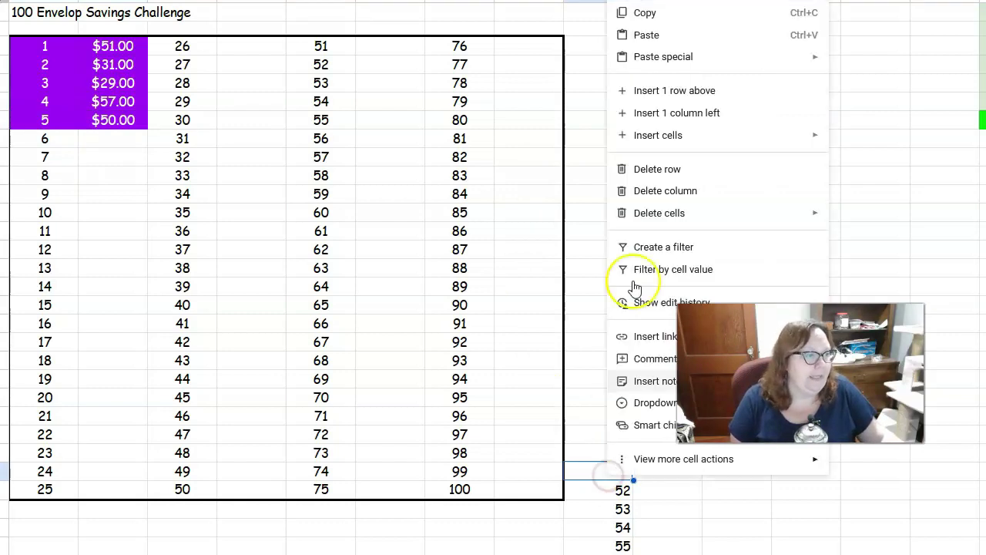